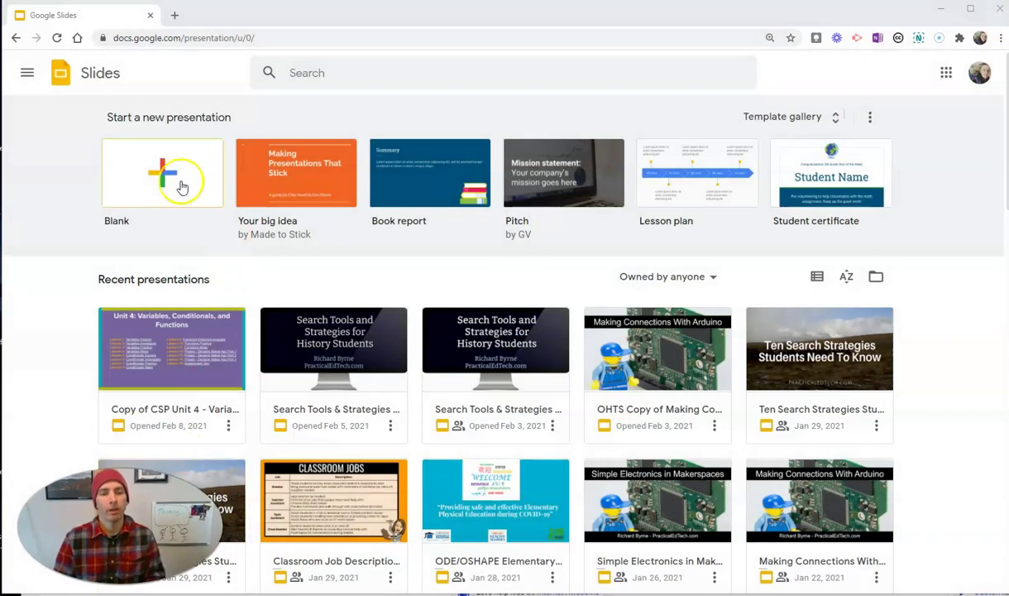
- Start a new blank presentation with the Simple Light theme applied
click(182, 187)
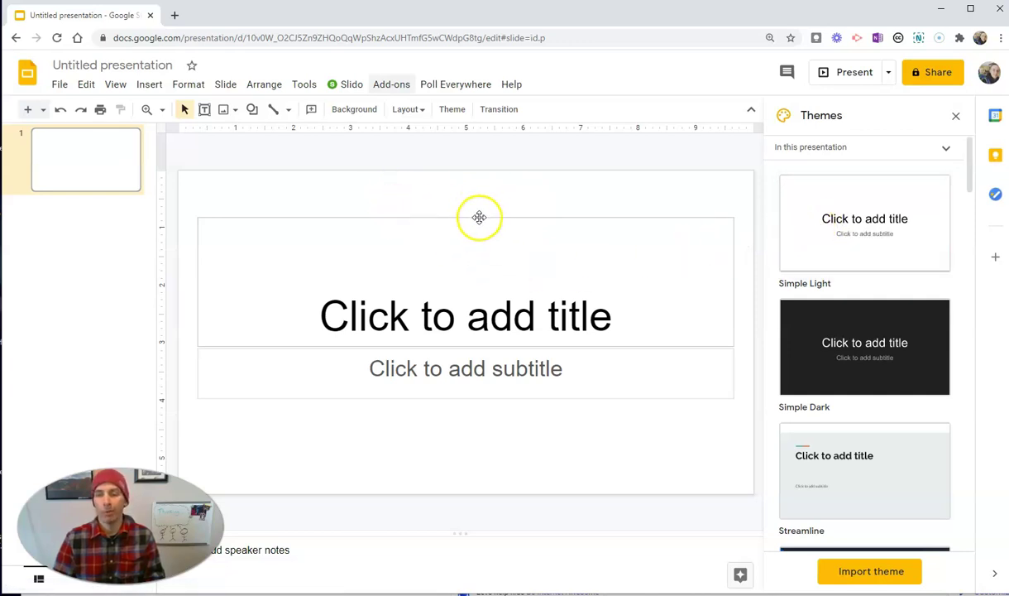
click(881, 232)
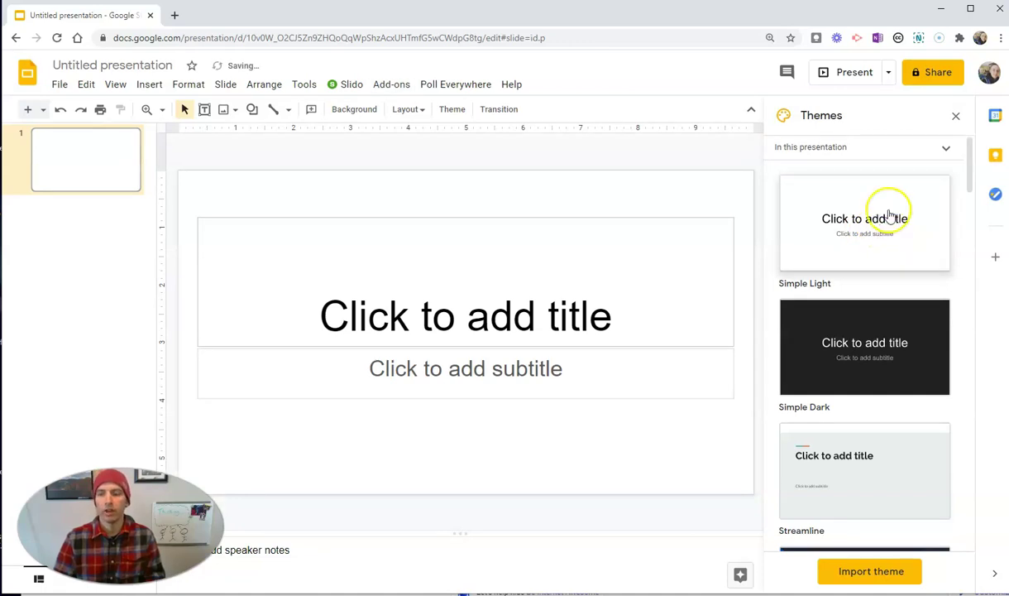
click(957, 120)
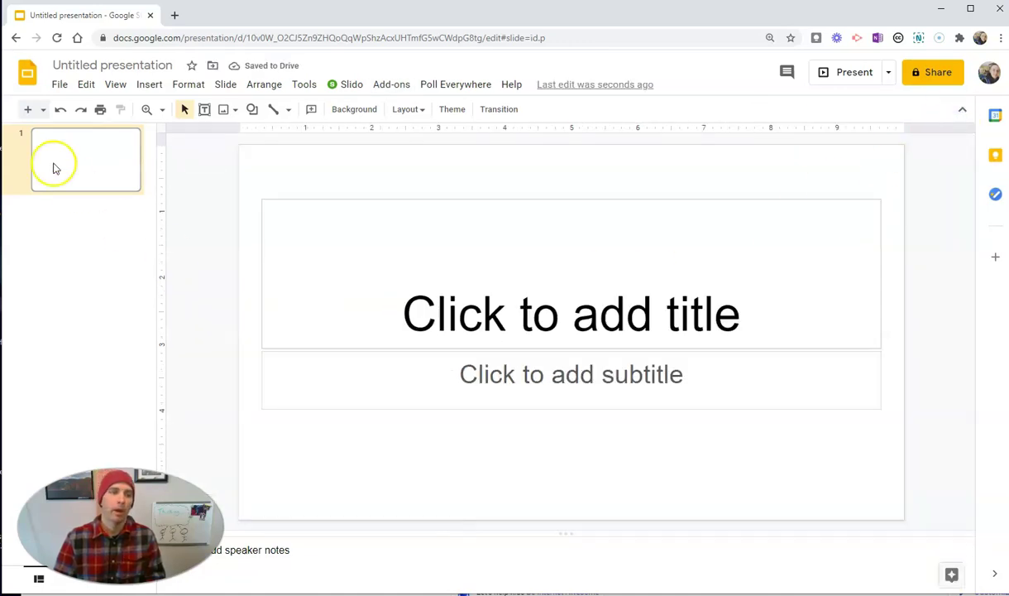
- Rename the untitled presentation to 'Demo Master Slides Creation'
click(98, 66)
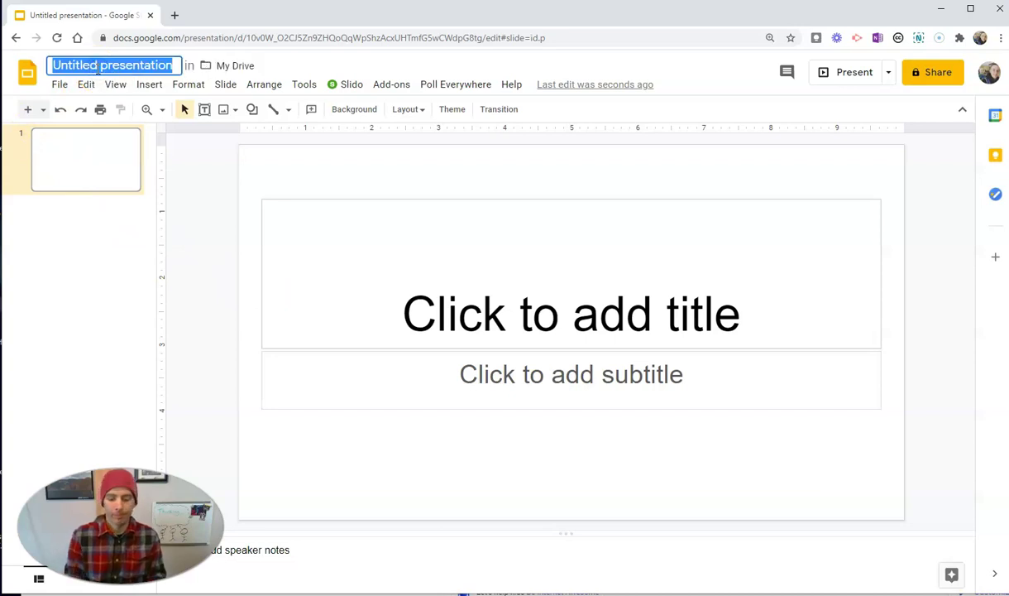
text(Demo Ma)
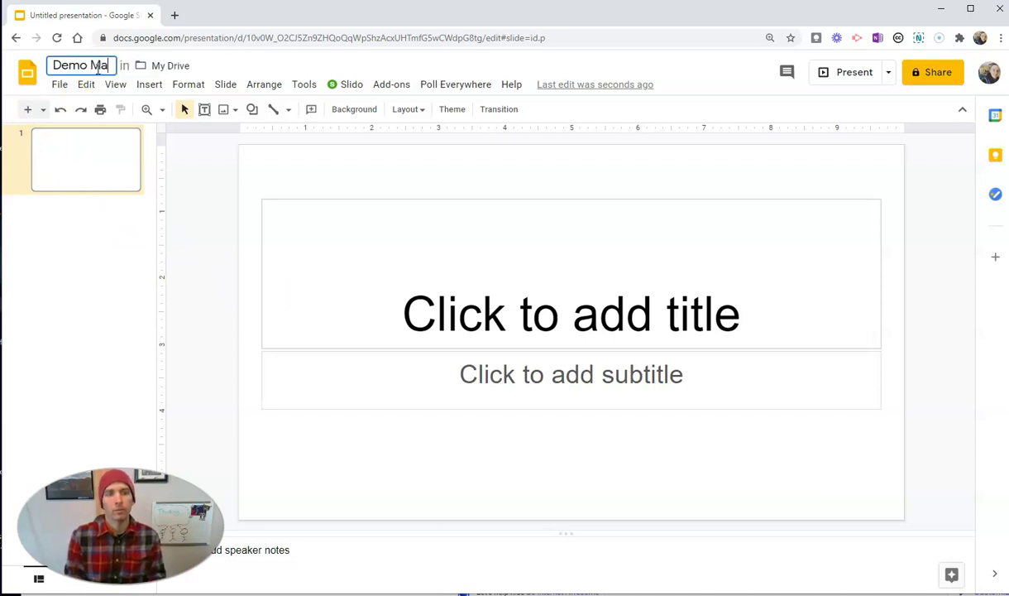
text(ster Slides C)
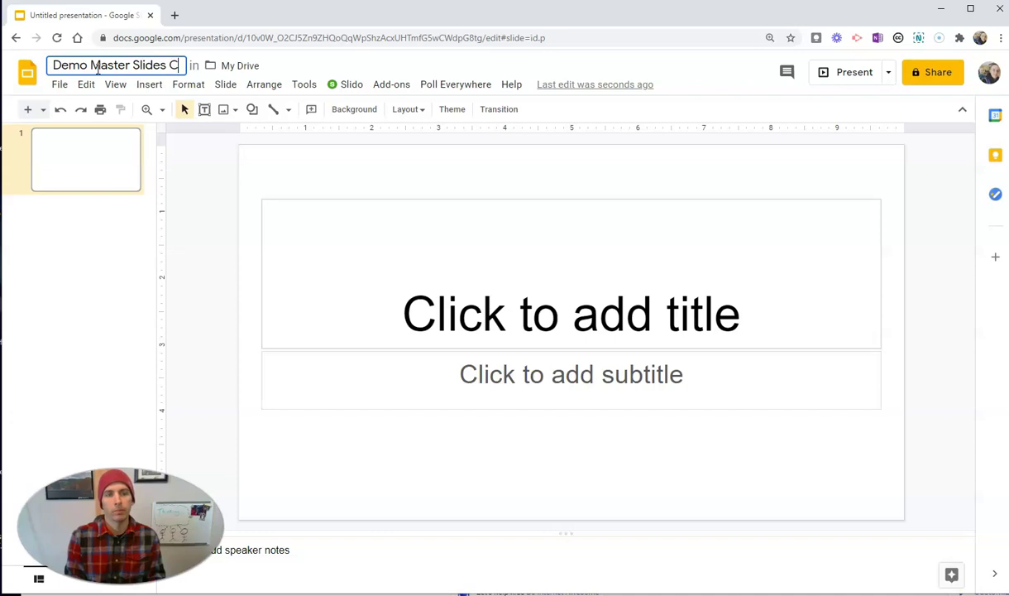
text(reation)
click(205, 208)
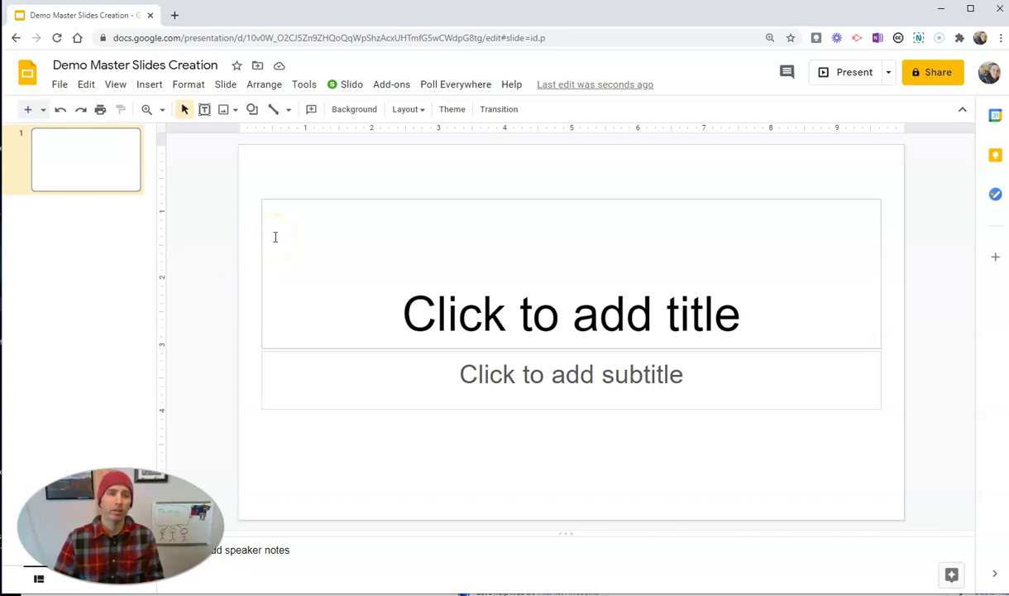
click(422, 114)
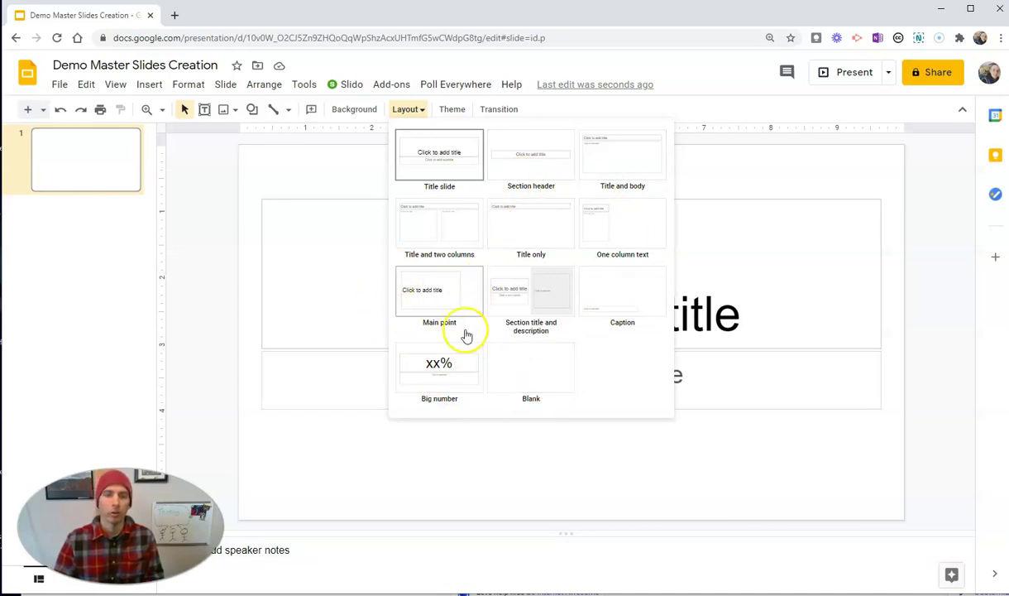
click(300, 168)
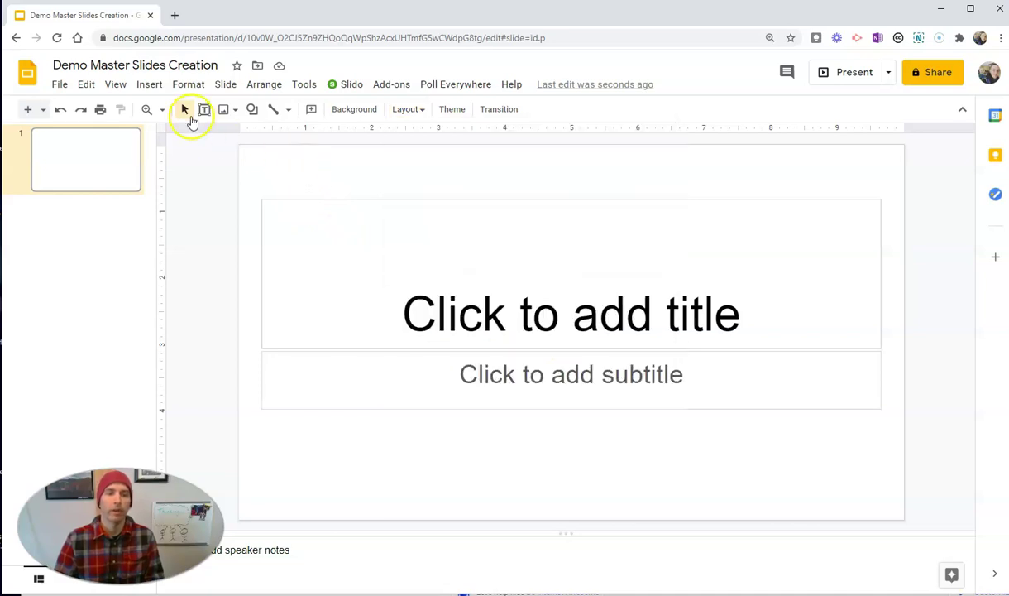
- Open the Simple Light master editor and browse through its layouts
click(227, 86)
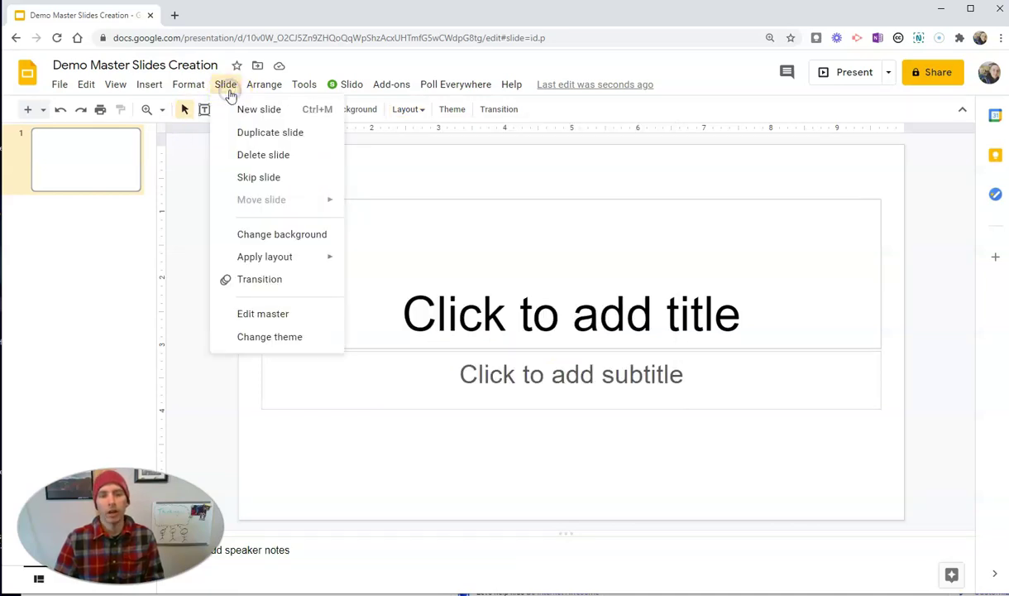
click(264, 321)
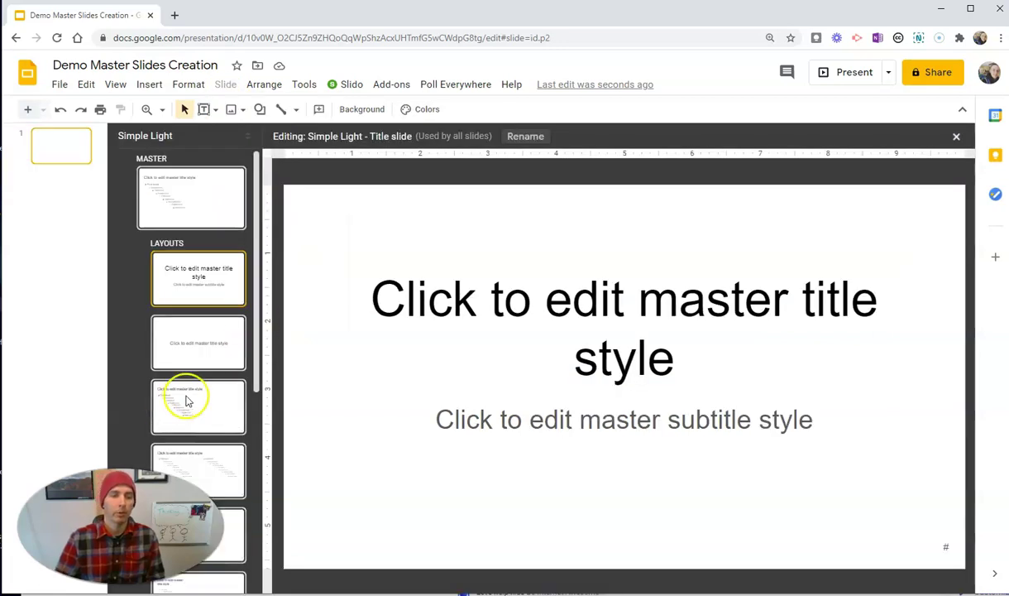
scroll(186, 400, down, 3)
scroll(186, 400, down, 2)
scroll(198, 389, up, 5)
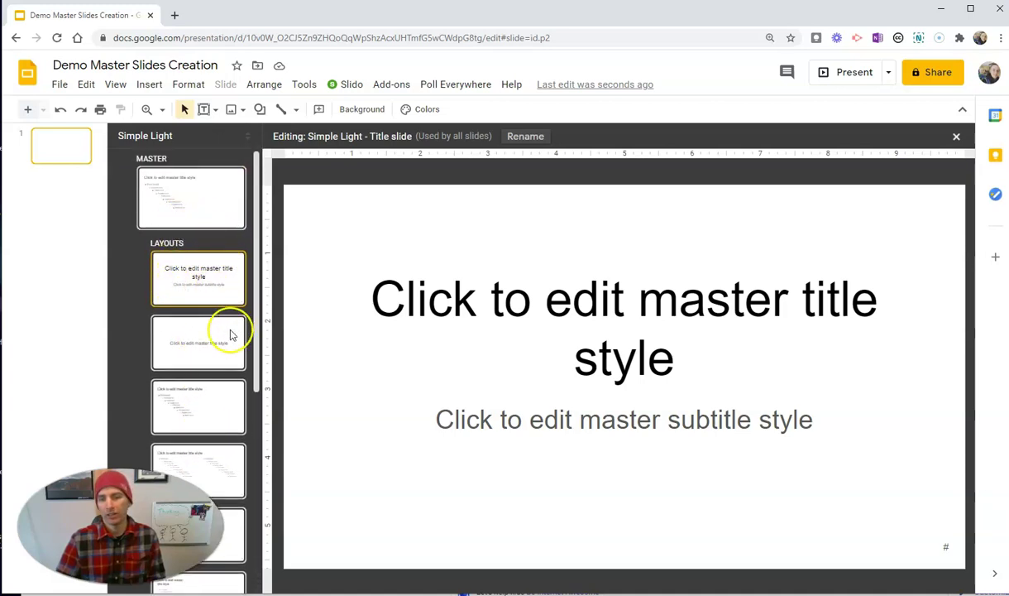
scroll(216, 339, down, 1)
scroll(221, 345, up, 1)
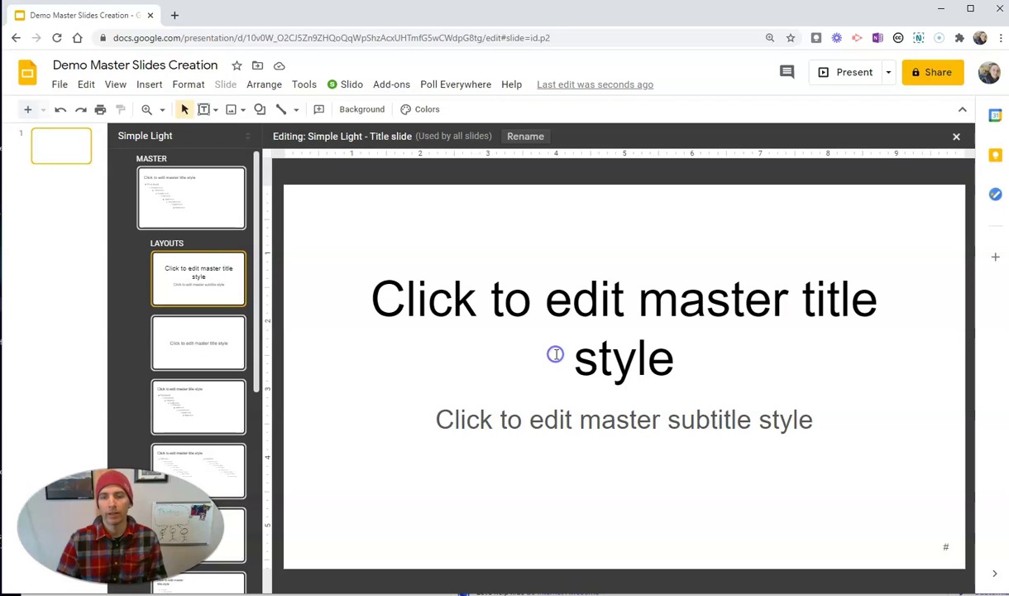
- On the Title slide layout, set the title font to Acme and the subtitle font to Georgia
triple_click(555, 354)
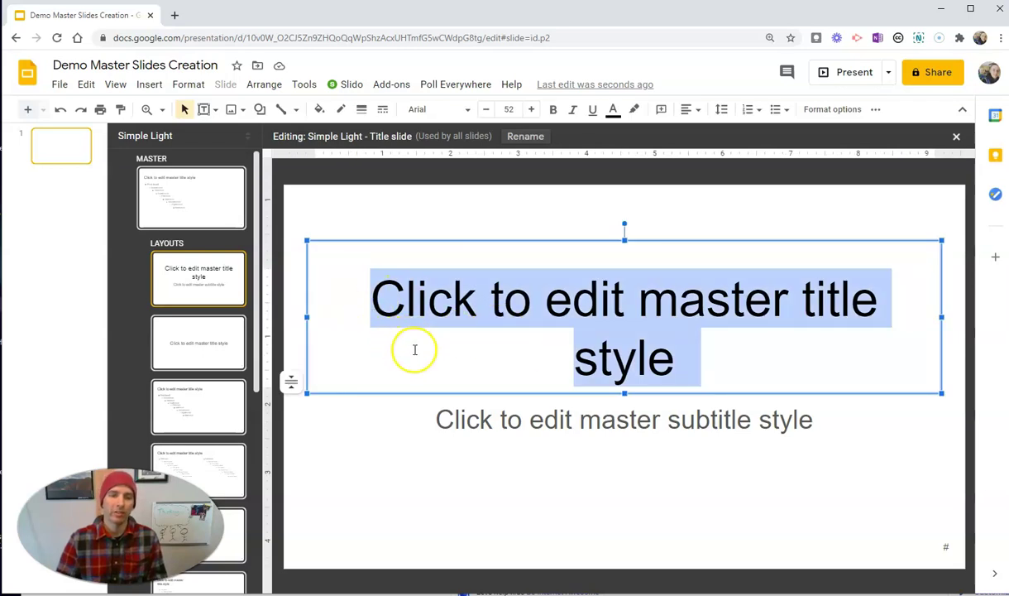
click(444, 110)
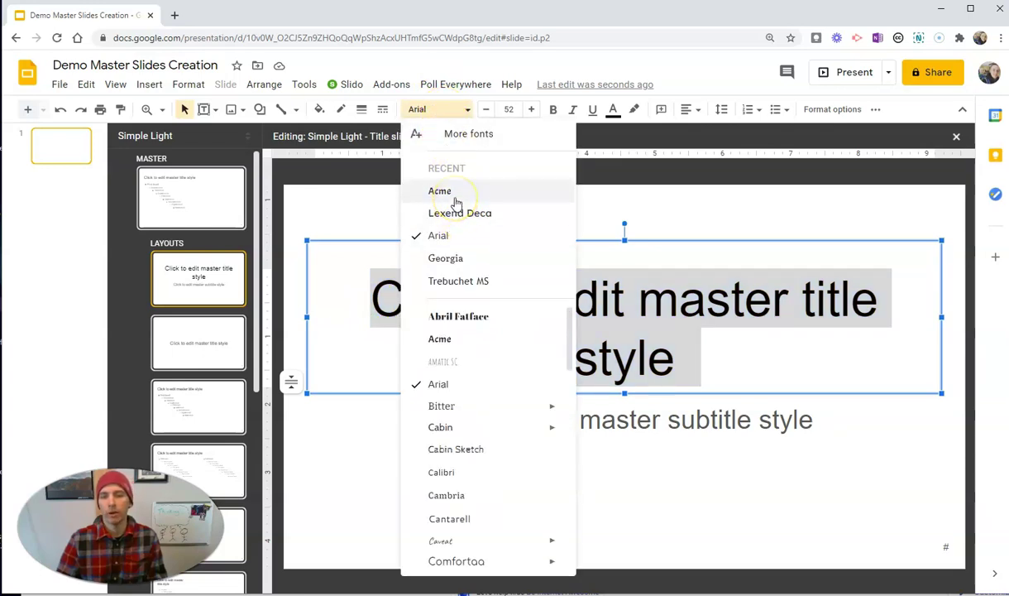
click(453, 197)
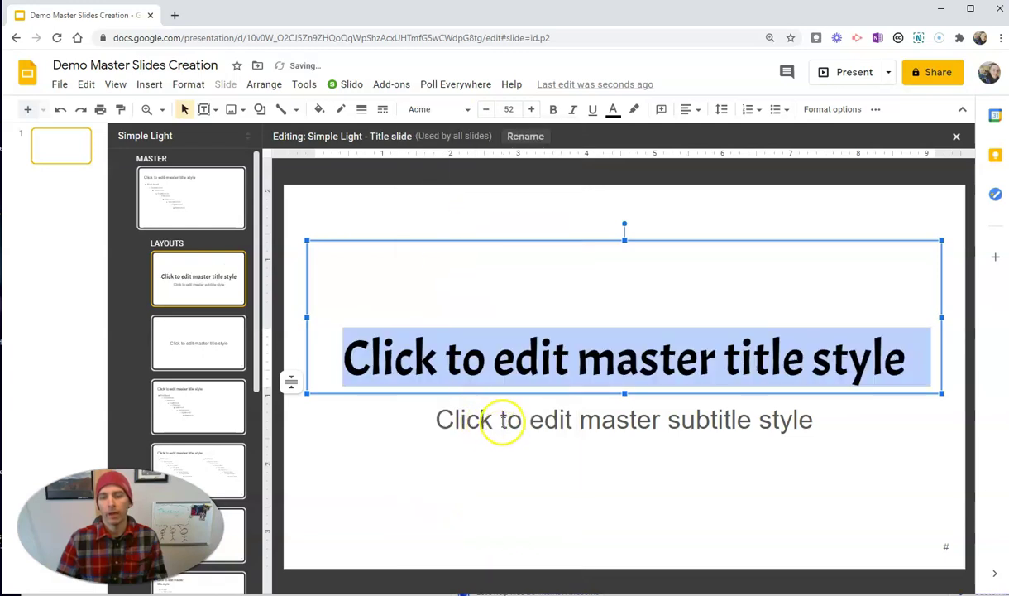
triple_click(503, 421)
click(439, 110)
click(460, 260)
click(465, 263)
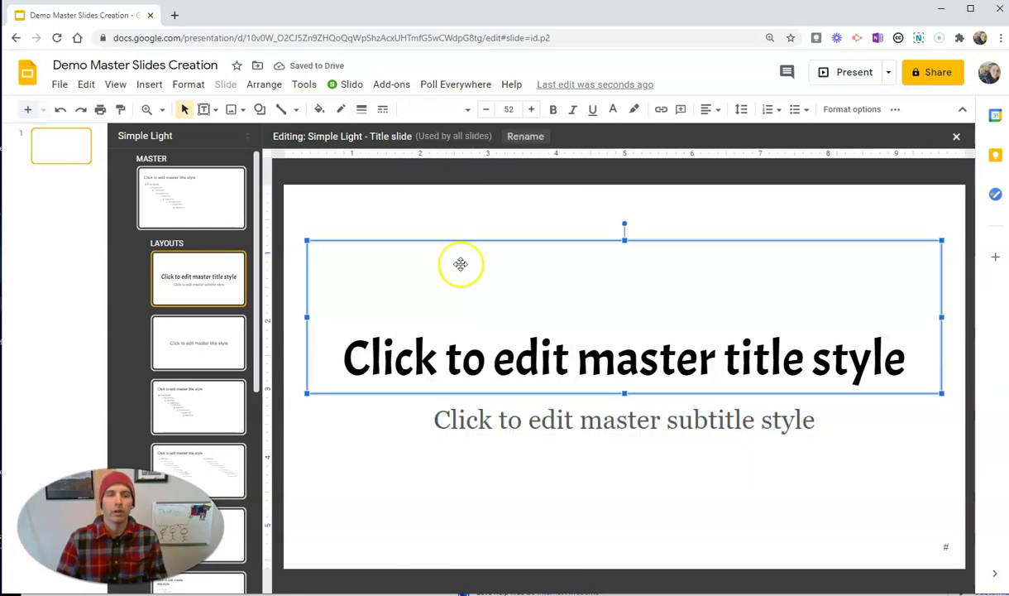
click(198, 280)
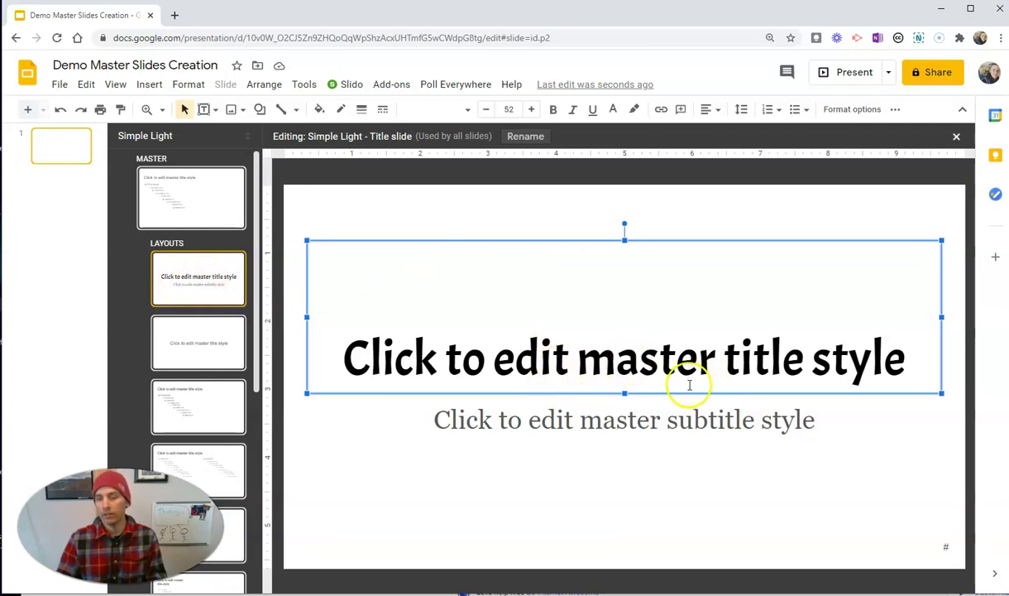
- Set the Section header layout's title font to Acme
click(197, 329)
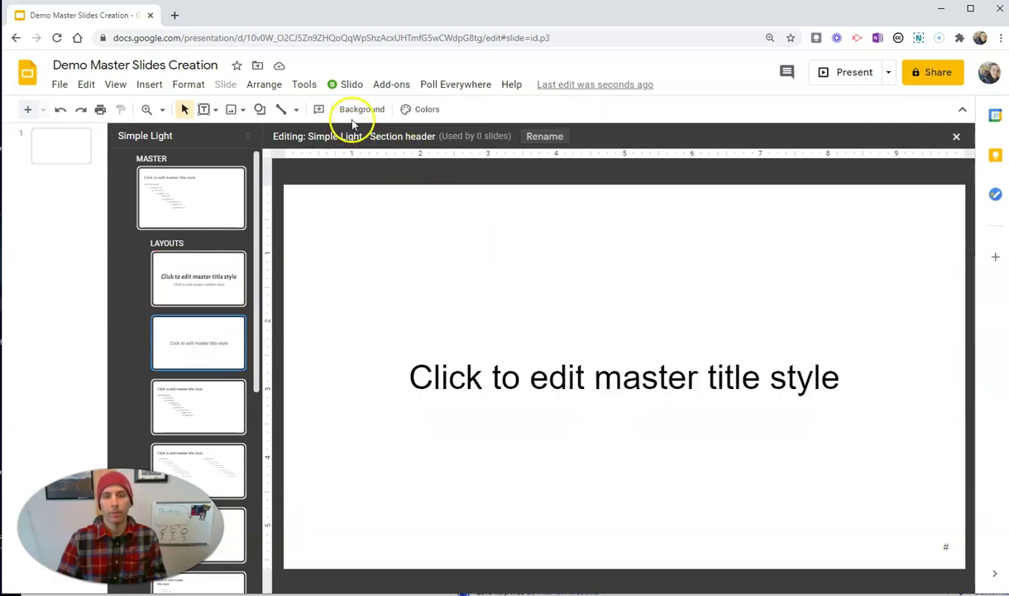
triple_click(467, 377)
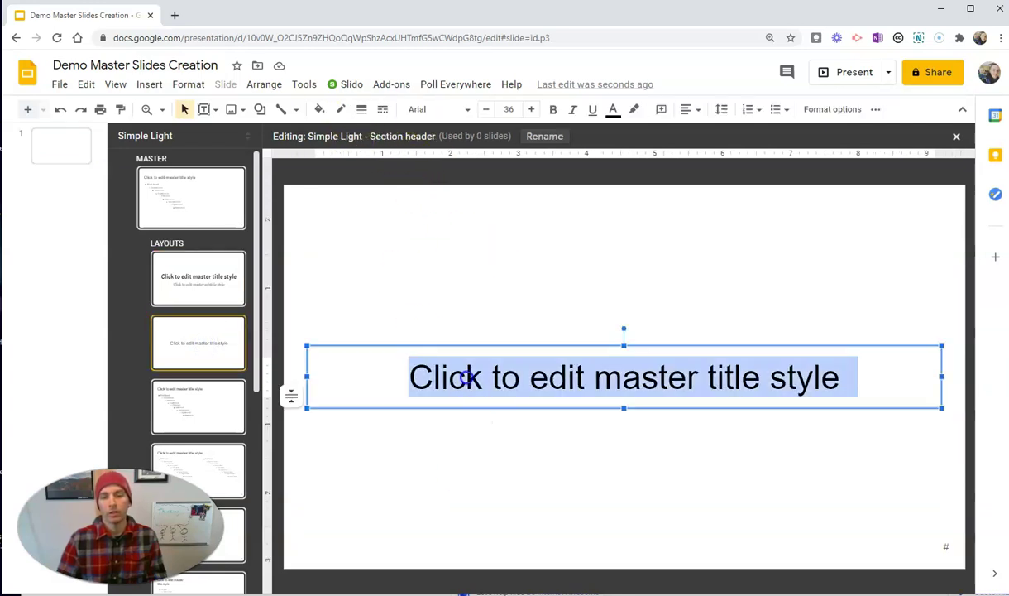
click(434, 109)
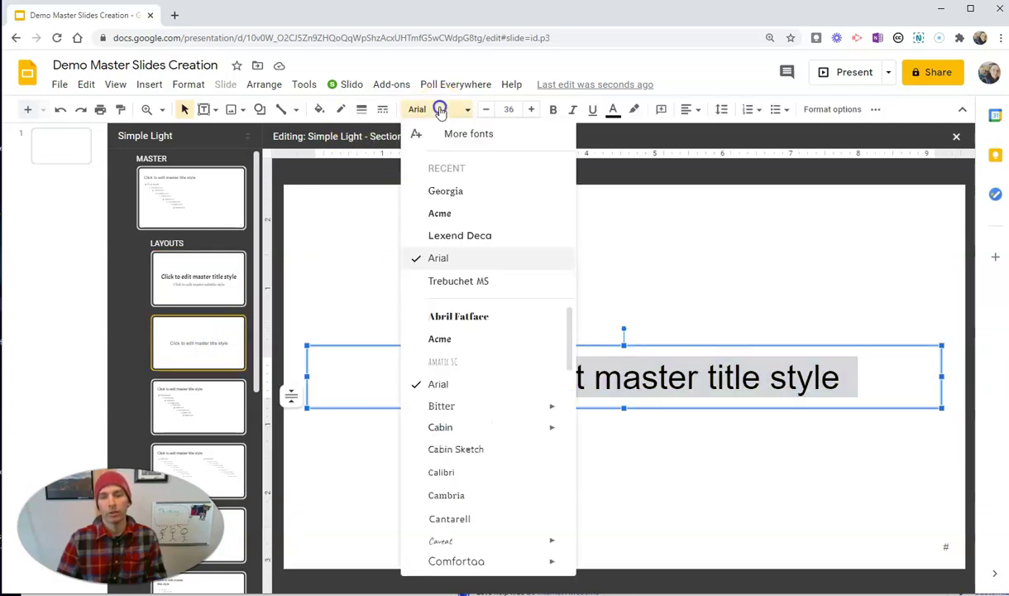
click(450, 217)
click(465, 312)
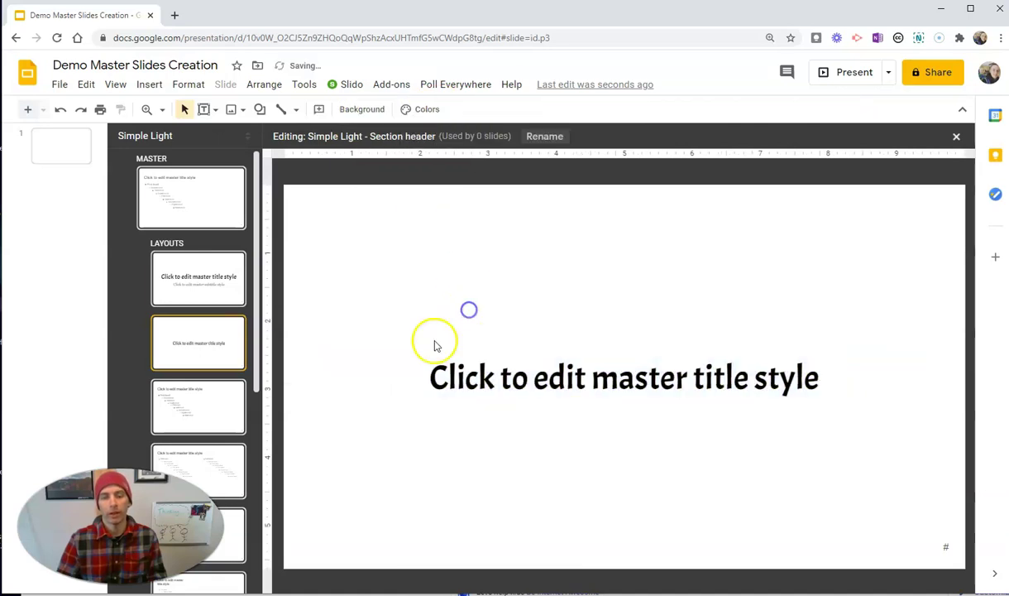
- Set the Title and body layout's title to Acme and its body text to Georgia
click(227, 403)
triple_click(377, 240)
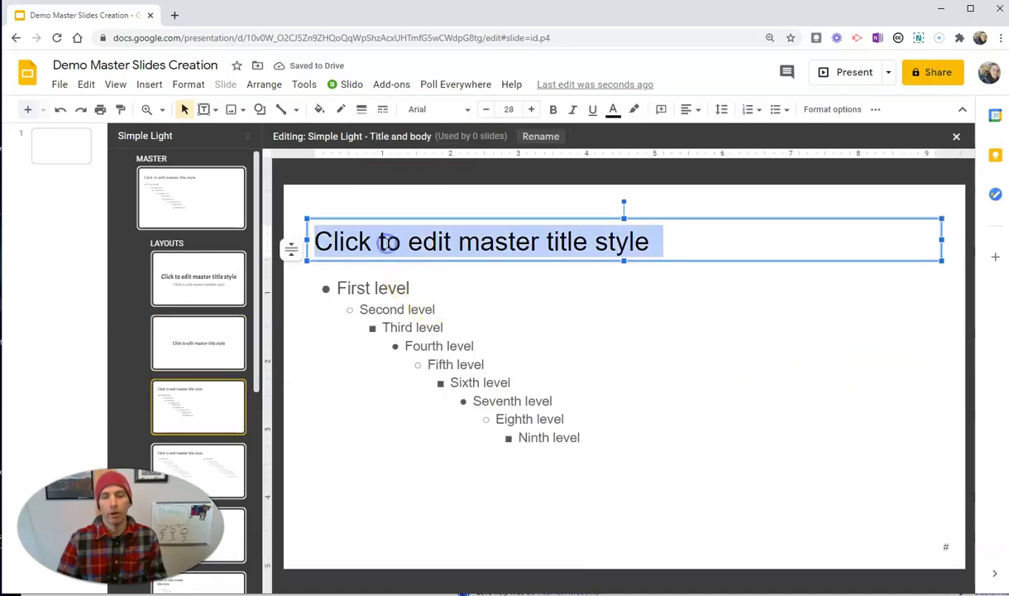
click(437, 115)
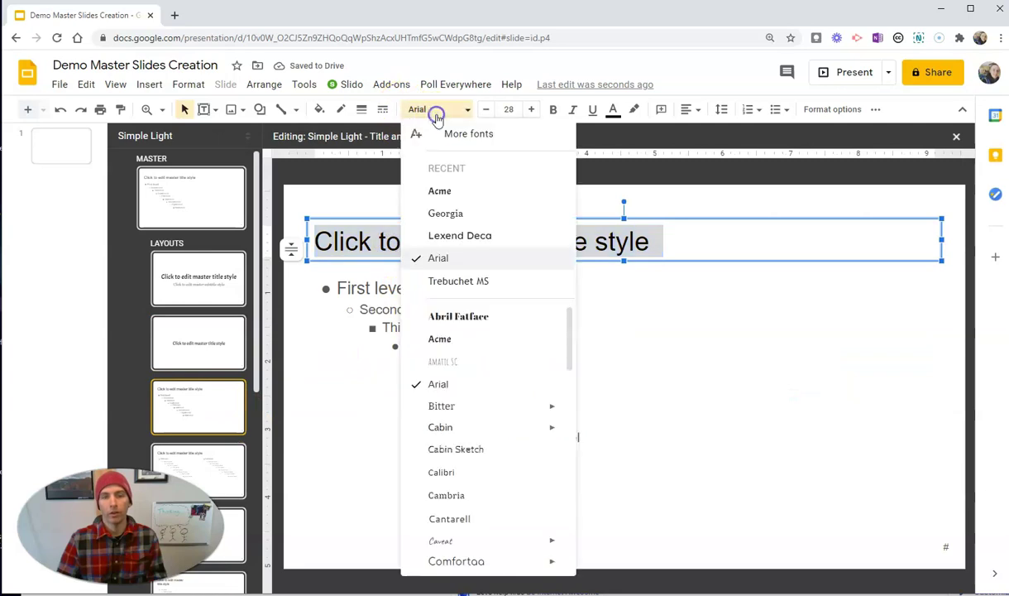
click(456, 192)
triple_click(401, 327)
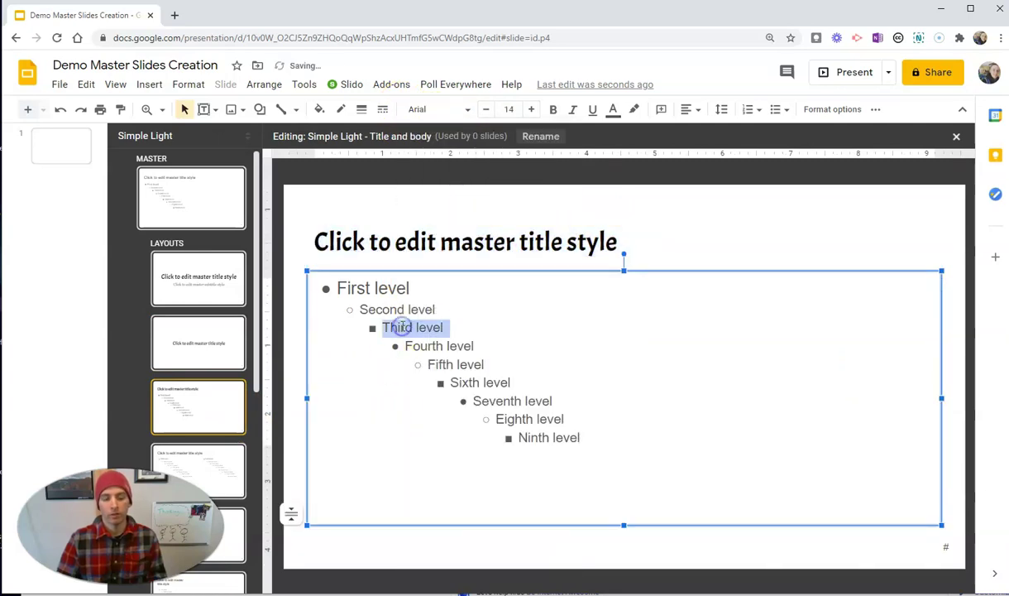
key(ctrl+a)
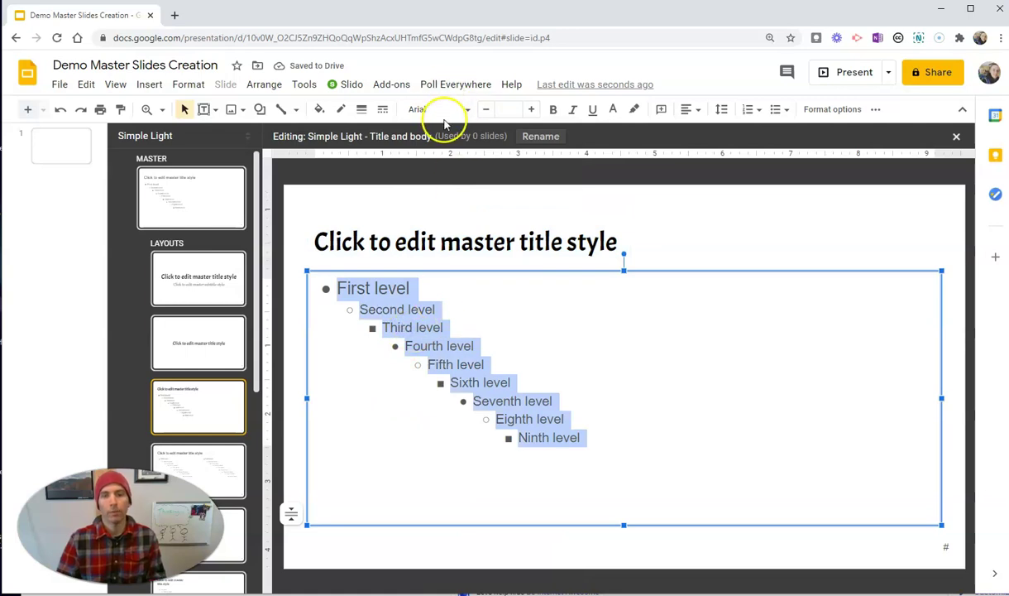
click(440, 109)
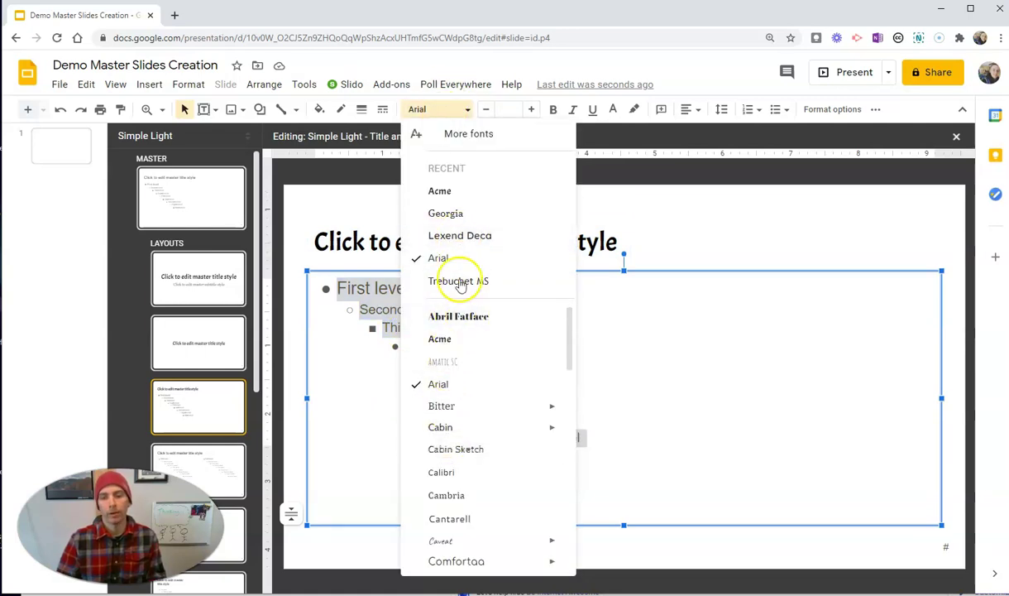
click(454, 213)
triple_click(647, 355)
click(225, 279)
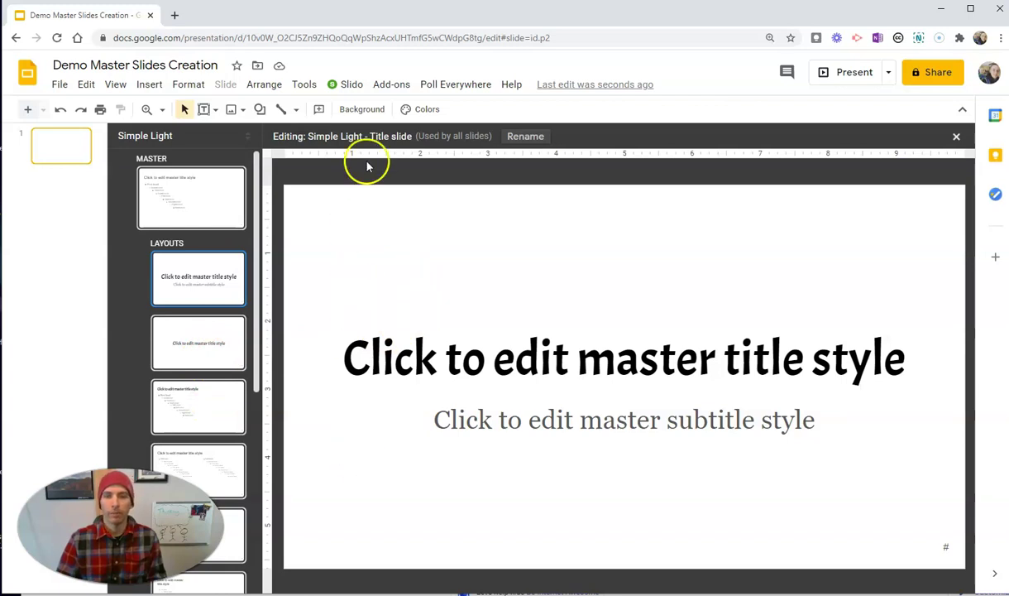
- Give the Section header layout a light yellow background colour
click(361, 110)
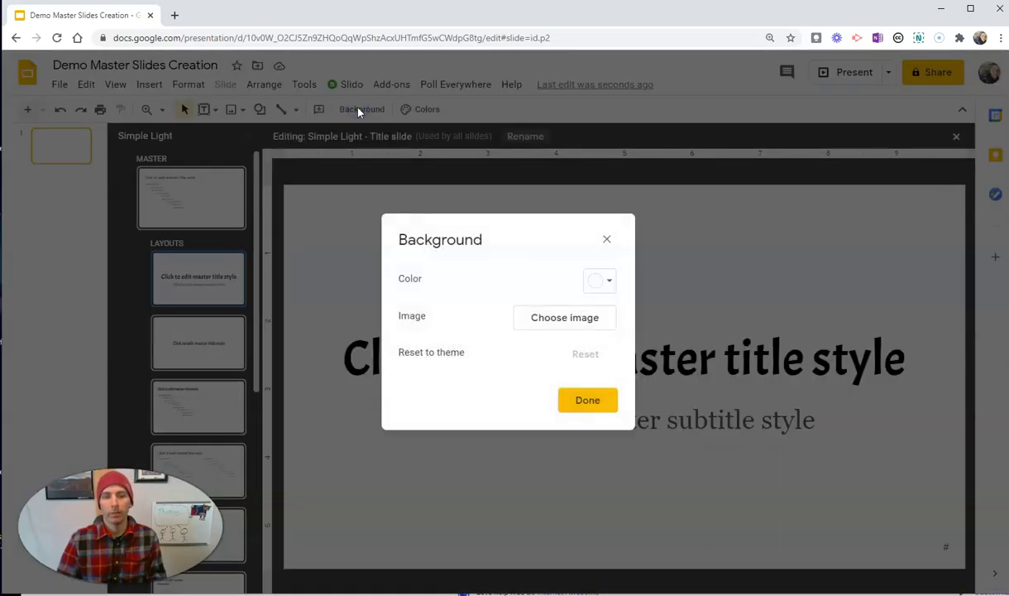
click(605, 238)
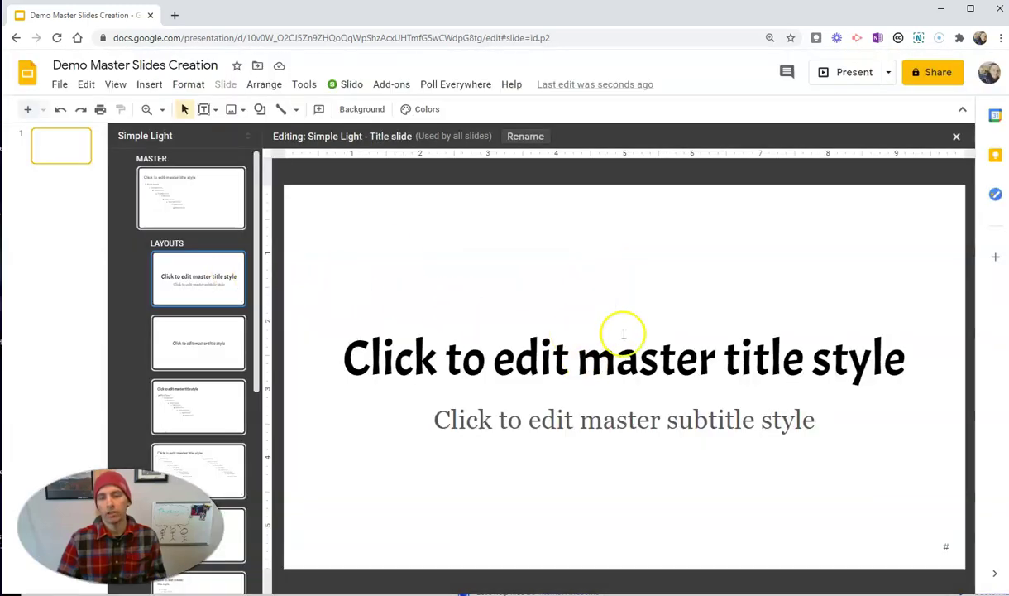
click(209, 346)
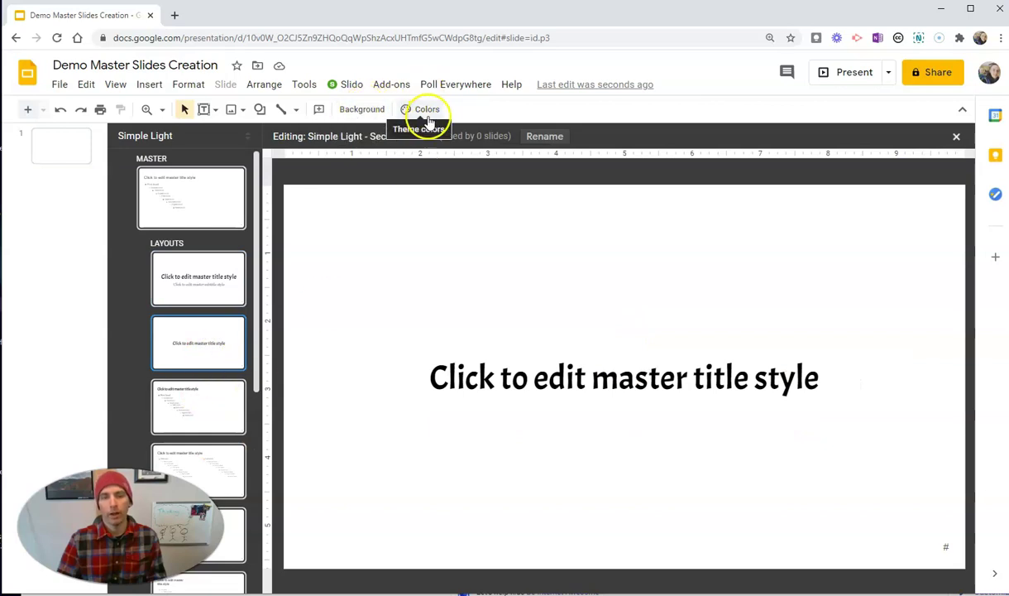
click(363, 108)
click(604, 284)
click(647, 396)
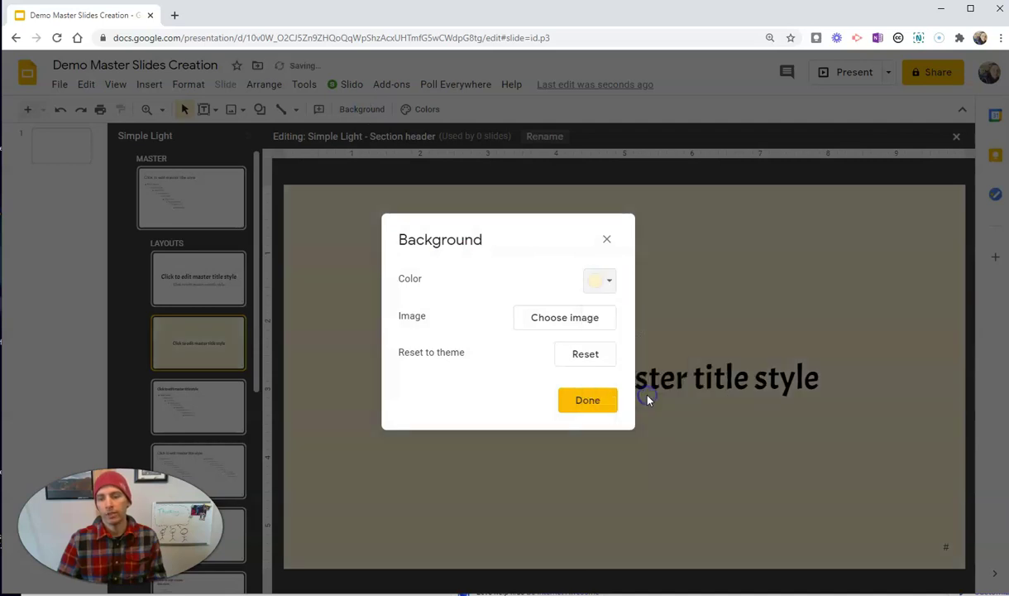
click(587, 402)
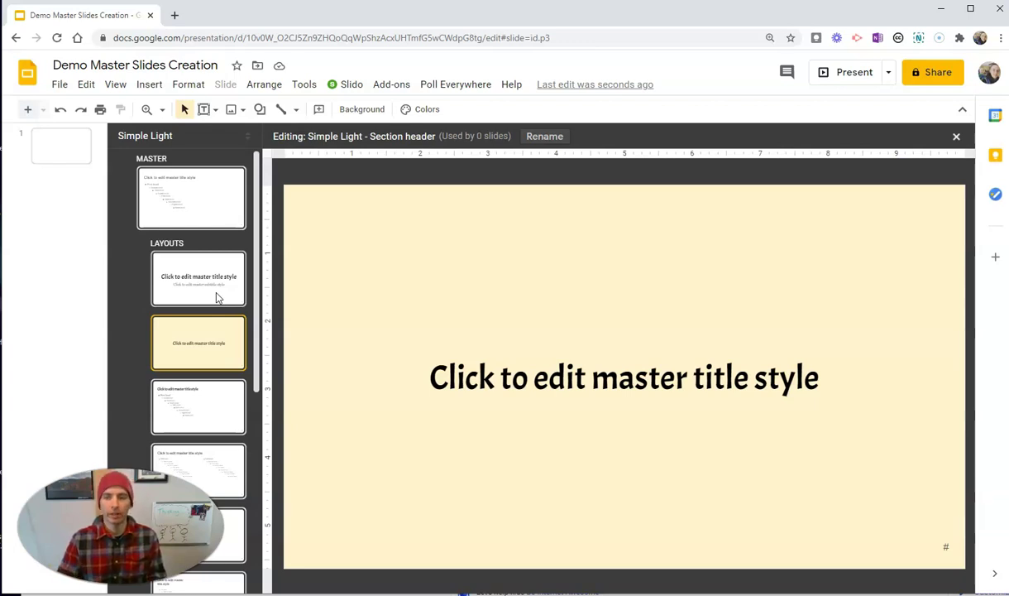
click(200, 283)
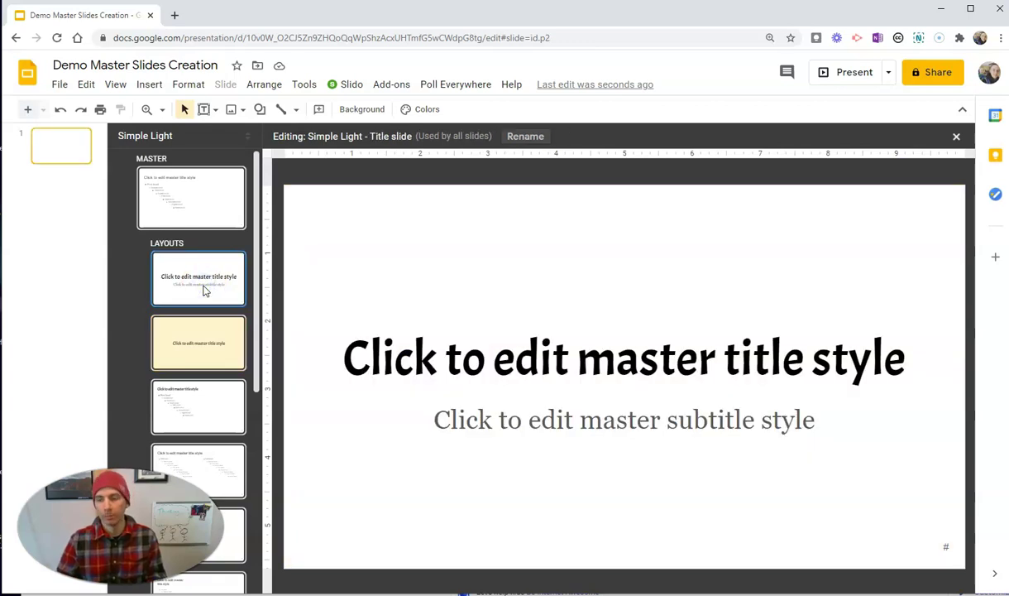
click(946, 547)
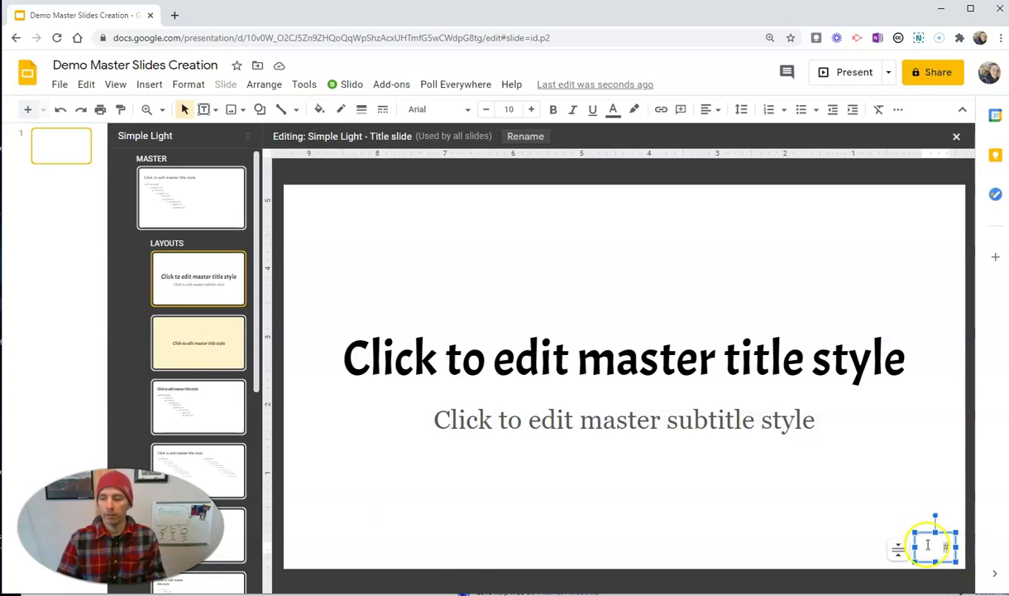
- Delete the slide-number placeholder from the Title slide layout
click(926, 533)
key(Delete)
click(911, 543)
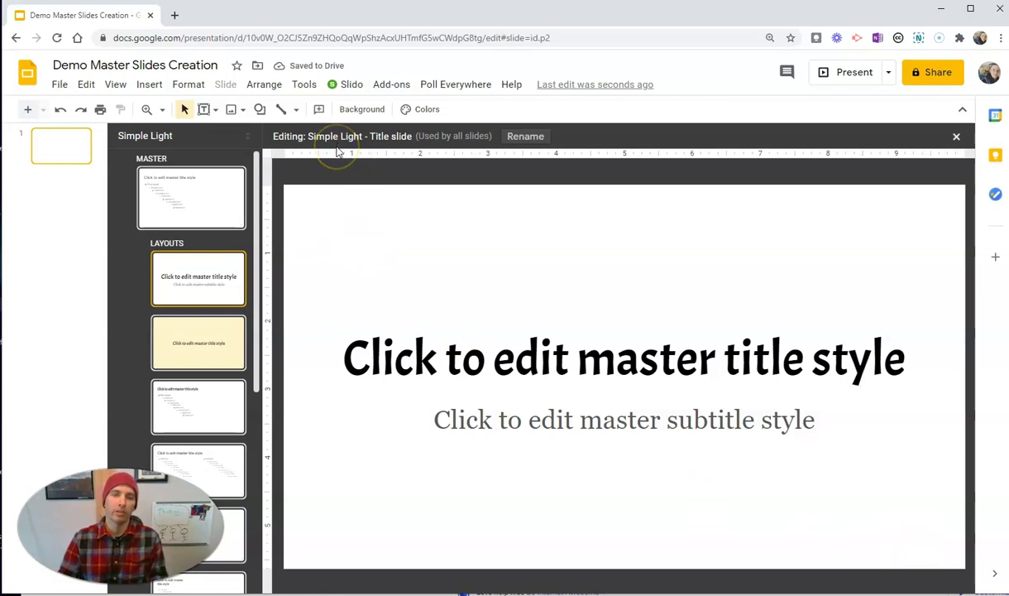
- Insert the Free Tech for Teachers logo image from Drive onto the layout
click(151, 86)
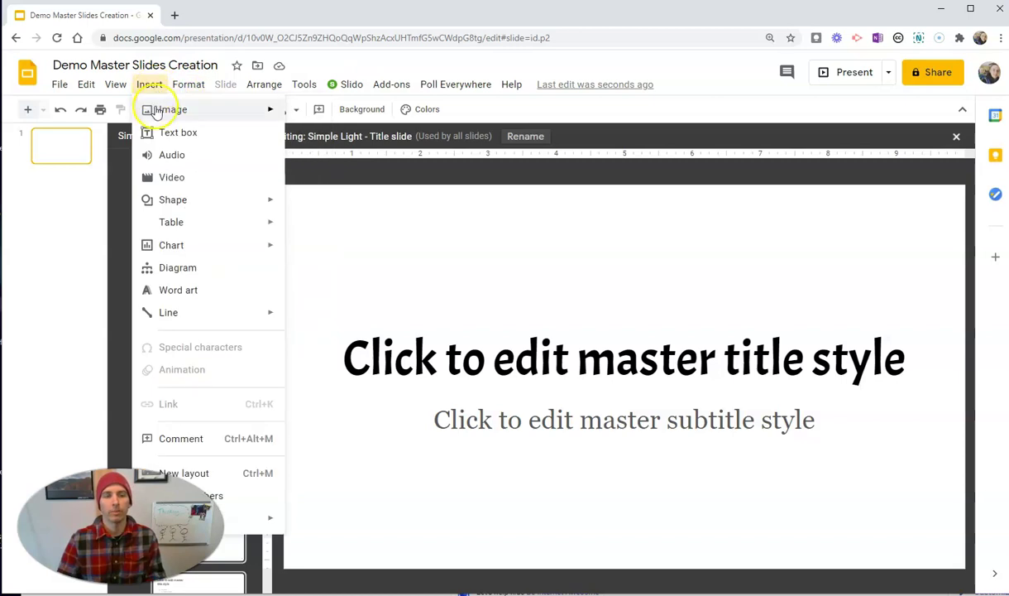
mouse_move(182, 114)
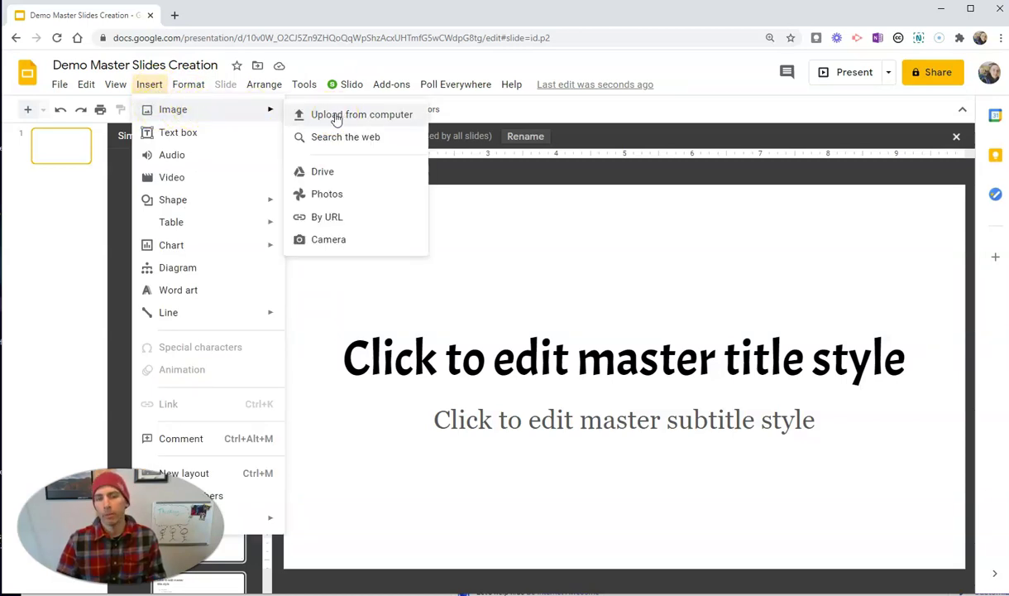
click(339, 139)
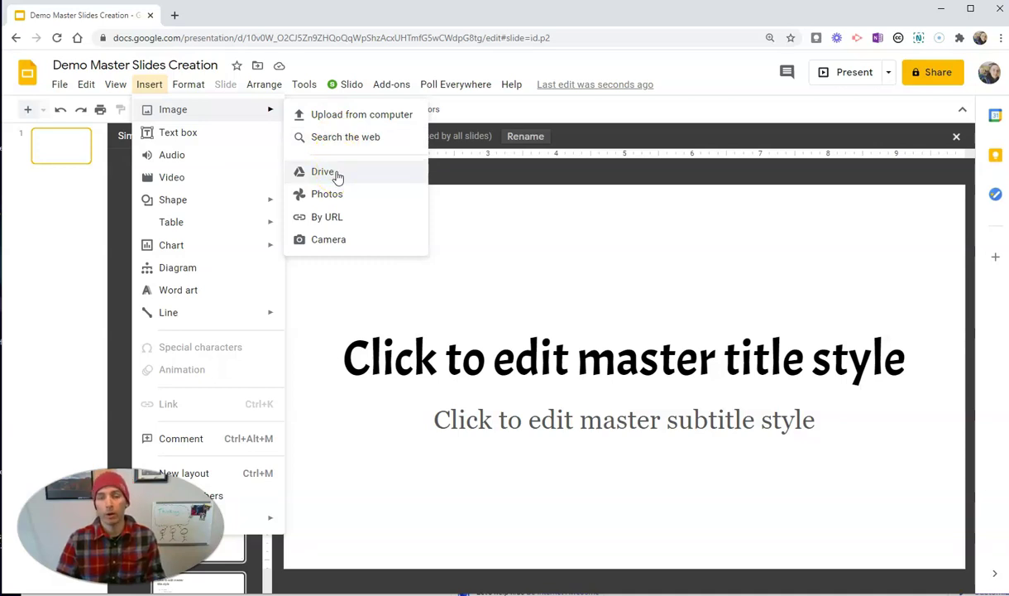
click(324, 174)
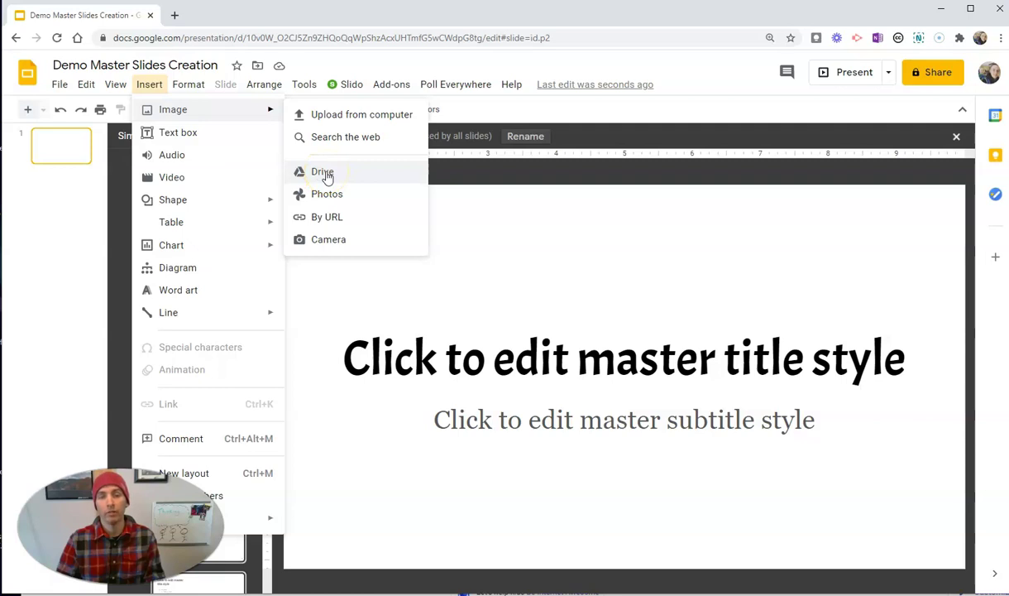
click(325, 173)
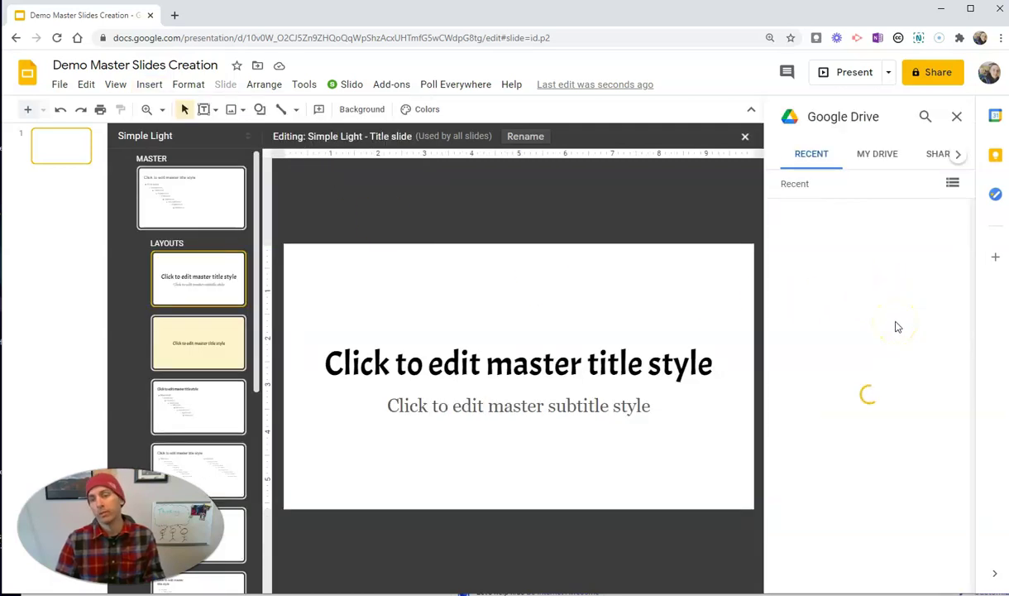
scroll(892, 335, down, 5)
click(840, 318)
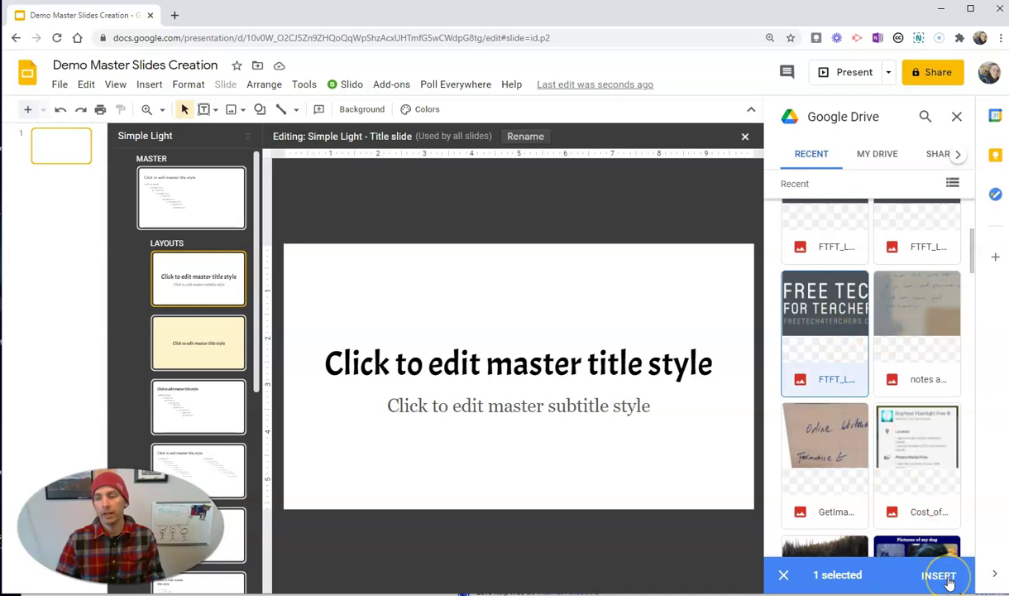
click(939, 576)
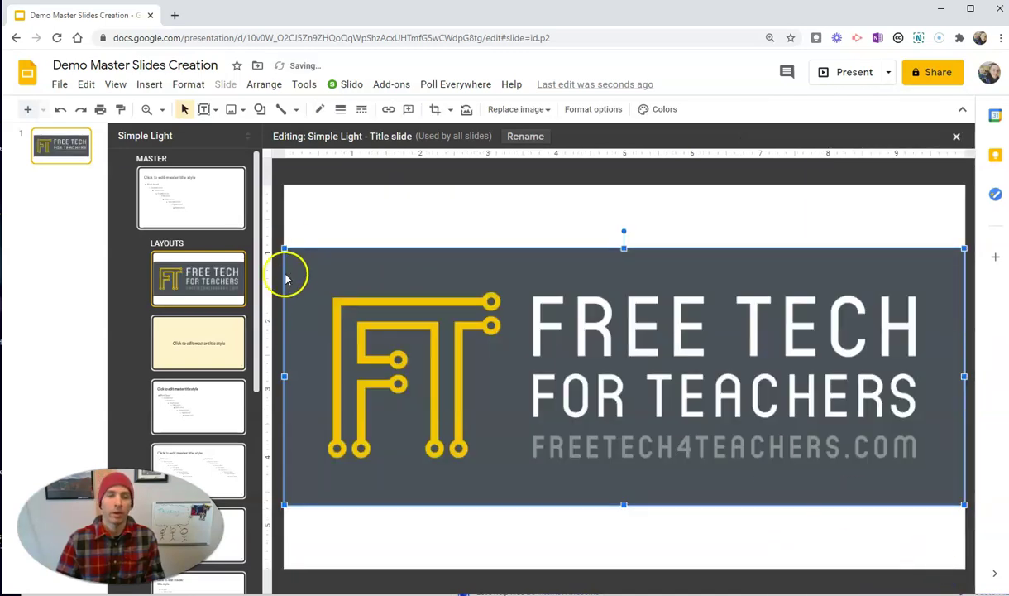
- Shrink the logo into the bottom-right corner and copy it
drag(284, 251, 808, 499)
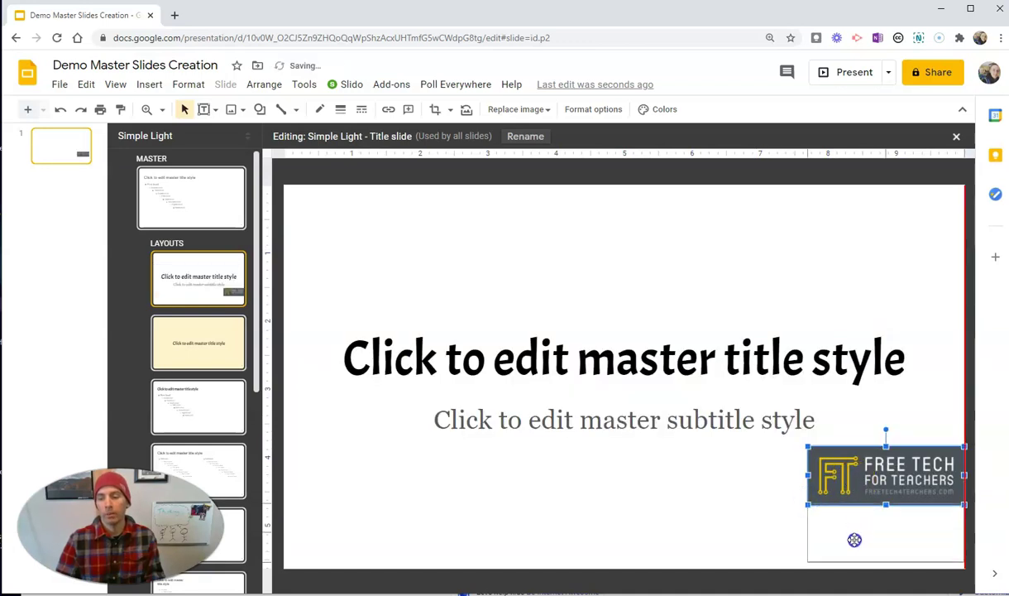
drag(855, 546, 856, 546)
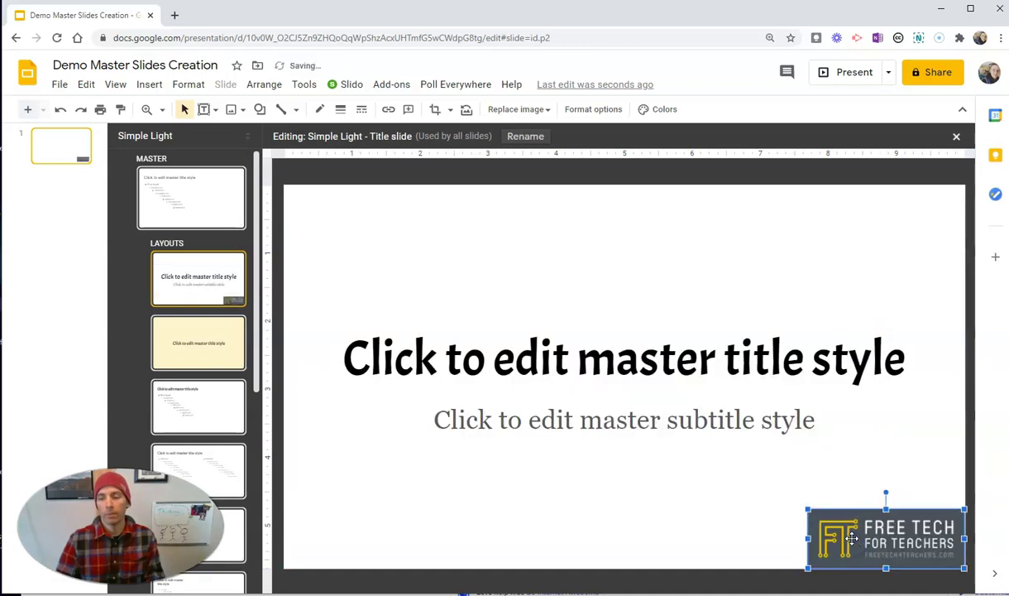
right_click(853, 538)
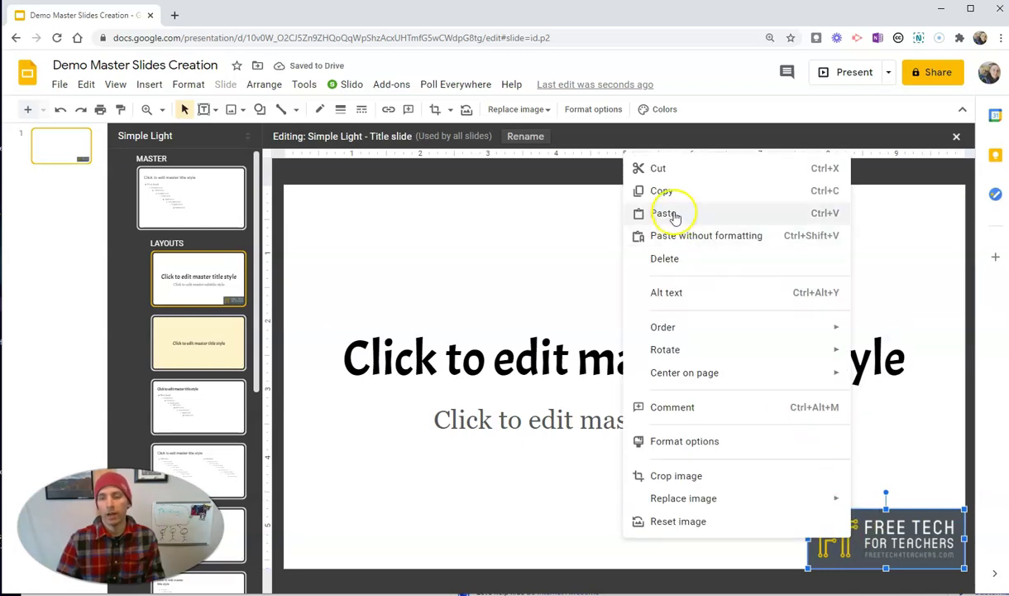
click(670, 191)
- Paste the logo onto the Section header and Title and body layouts
click(200, 343)
click(834, 539)
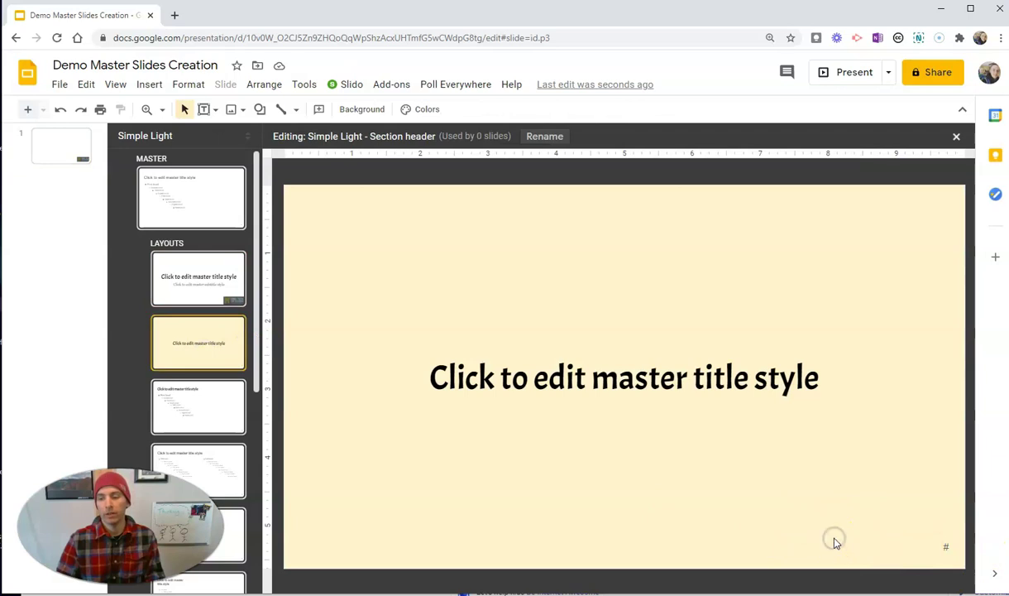
right_click(834, 540)
click(704, 351)
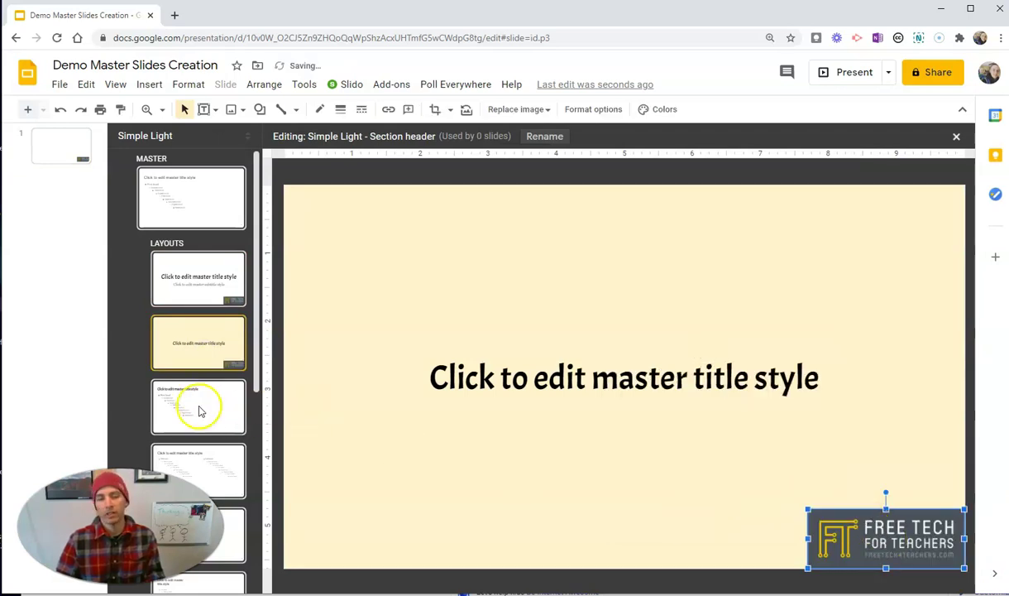
click(233, 409)
right_click(830, 532)
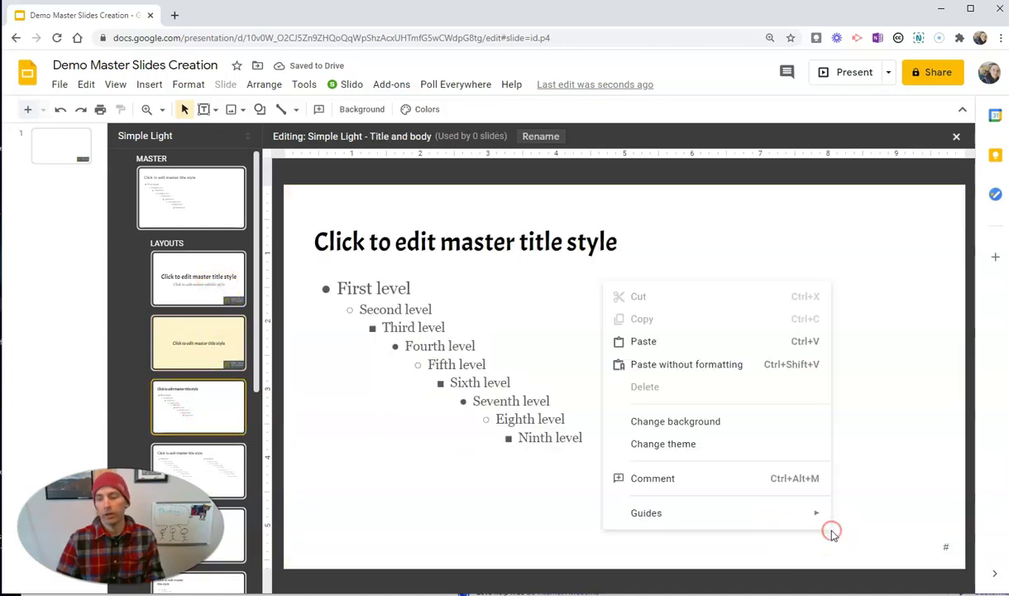
click(712, 342)
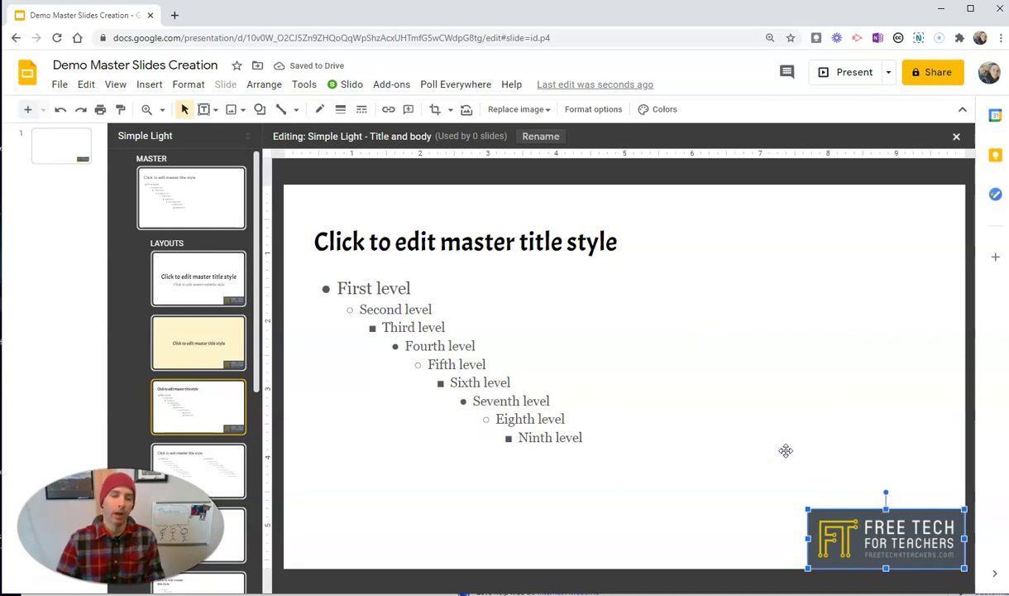
click(204, 279)
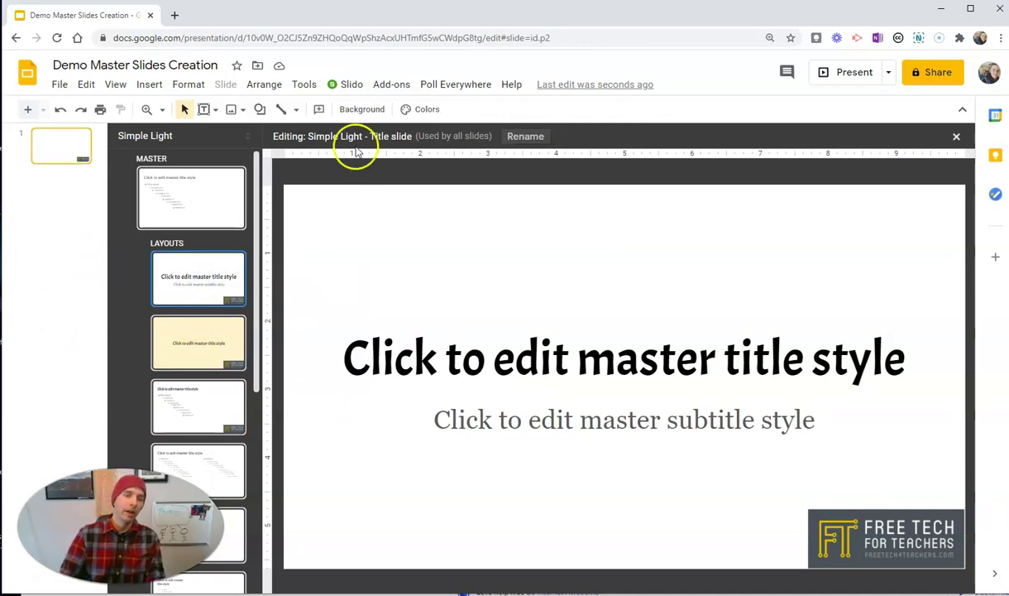
- Rename the Title slide layout to 'Sample Master Demo' and close the master editor
click(526, 136)
text(Sample Master Demo)
click(514, 378)
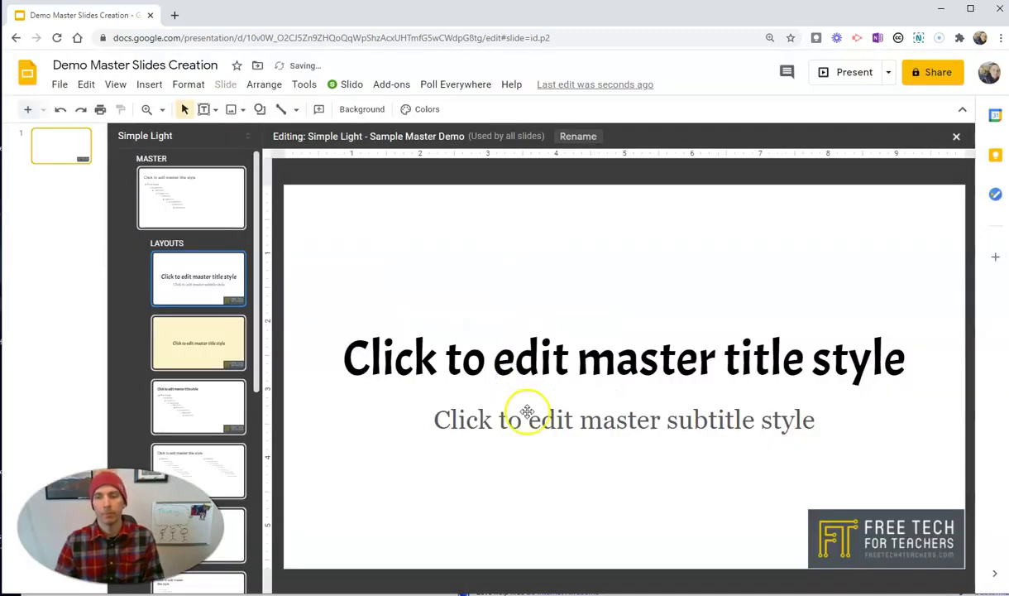
click(957, 137)
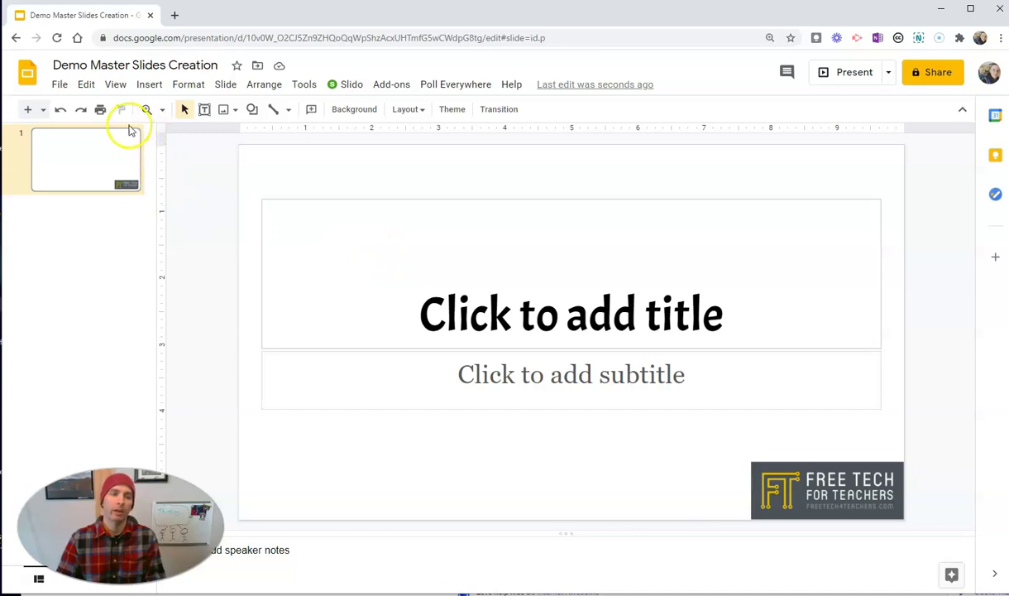
- Add a second slide, which uses the Title and body layout
click(225, 84)
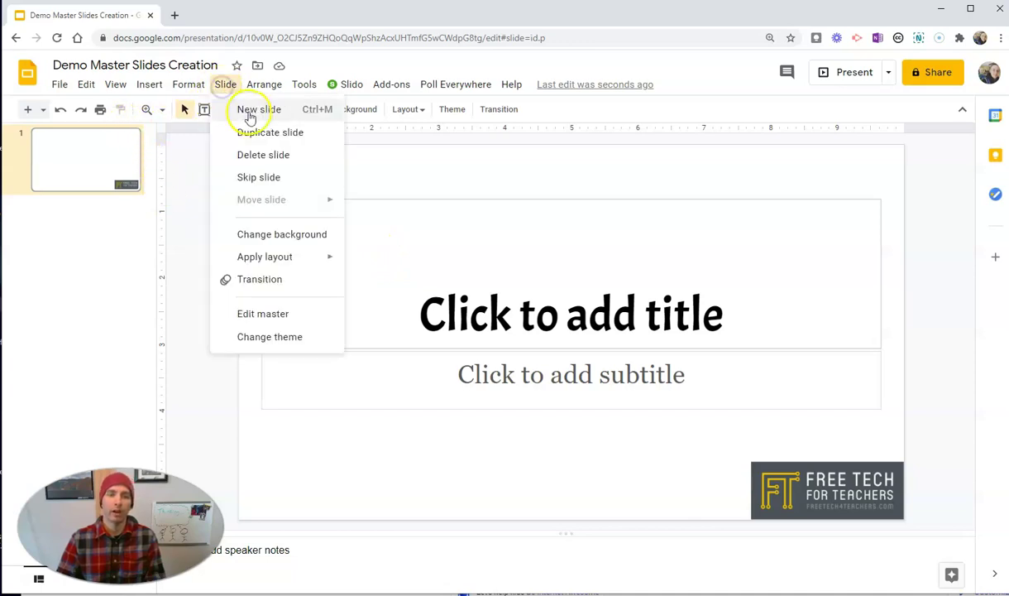
click(250, 112)
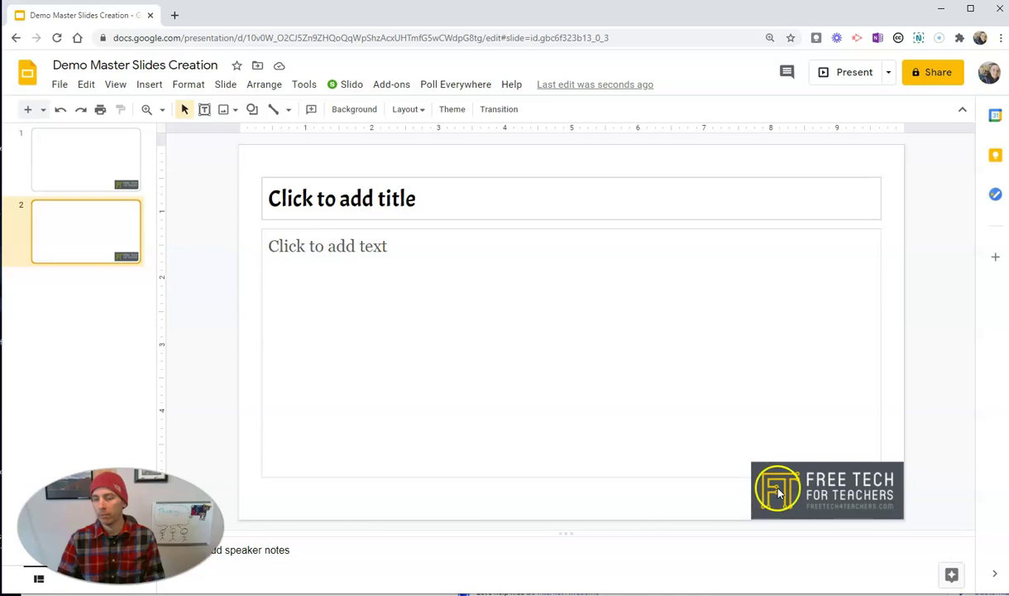
- Apply the Section header layout to slide 2, giving it the pale yellow background and centred Acme title
click(410, 113)
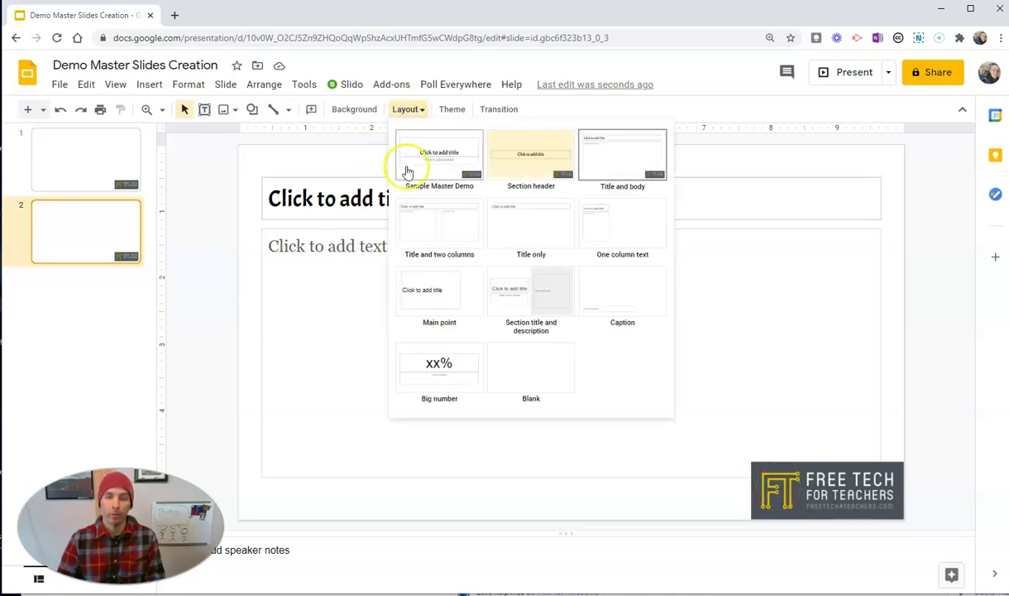
click(528, 164)
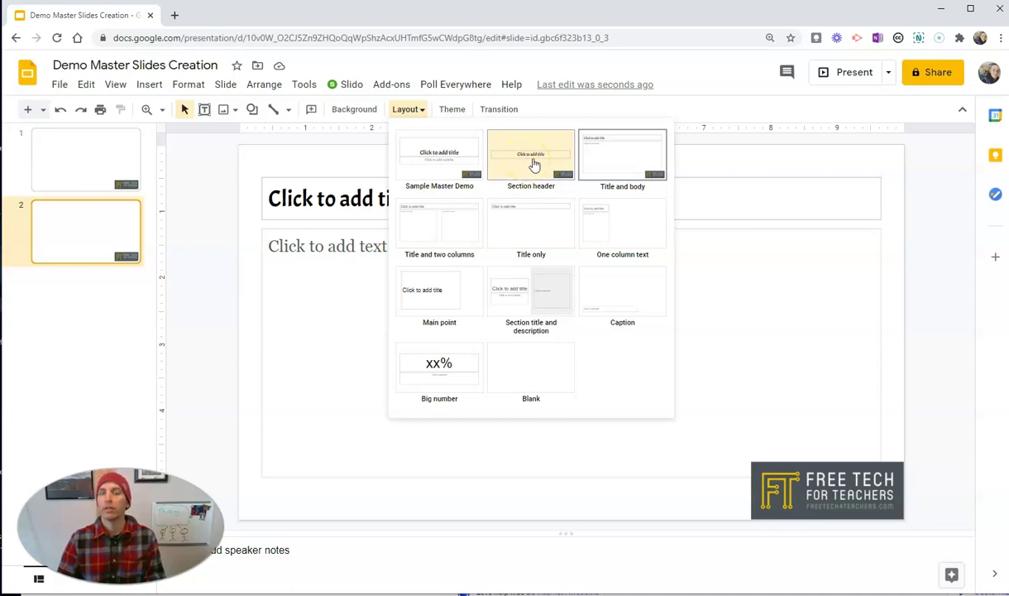
click(521, 164)
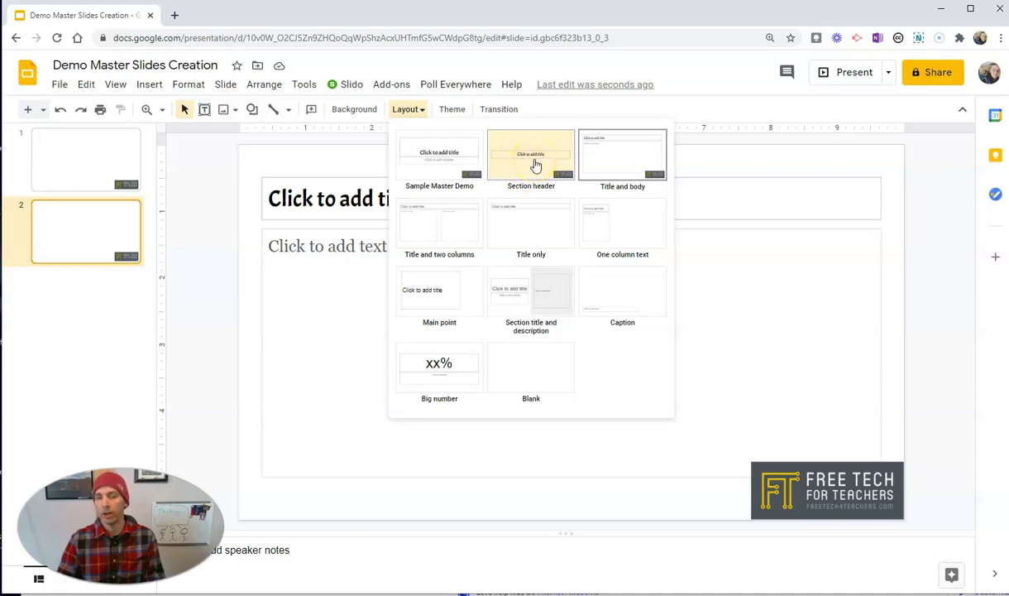
click(535, 165)
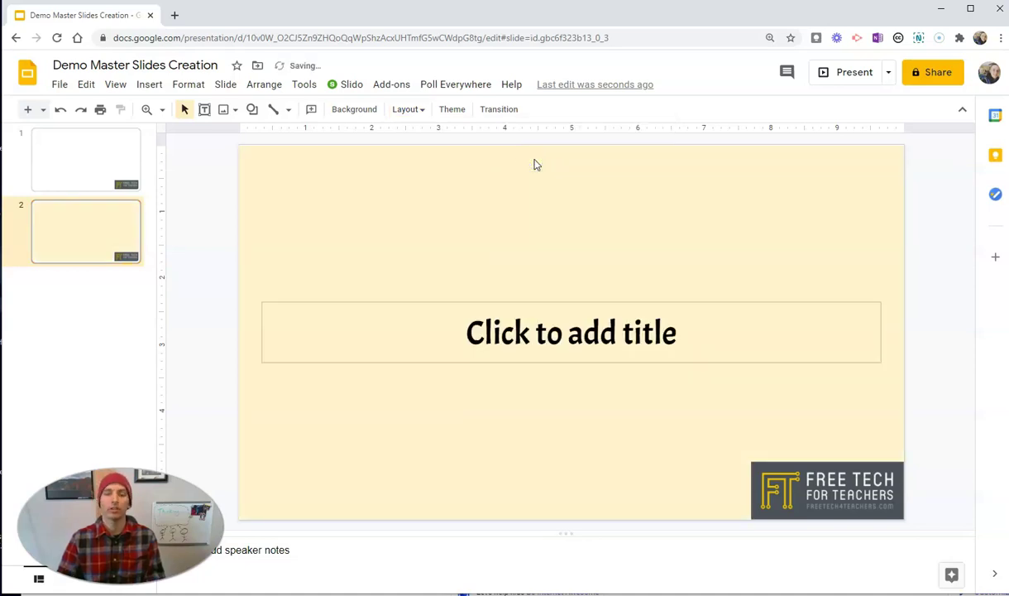